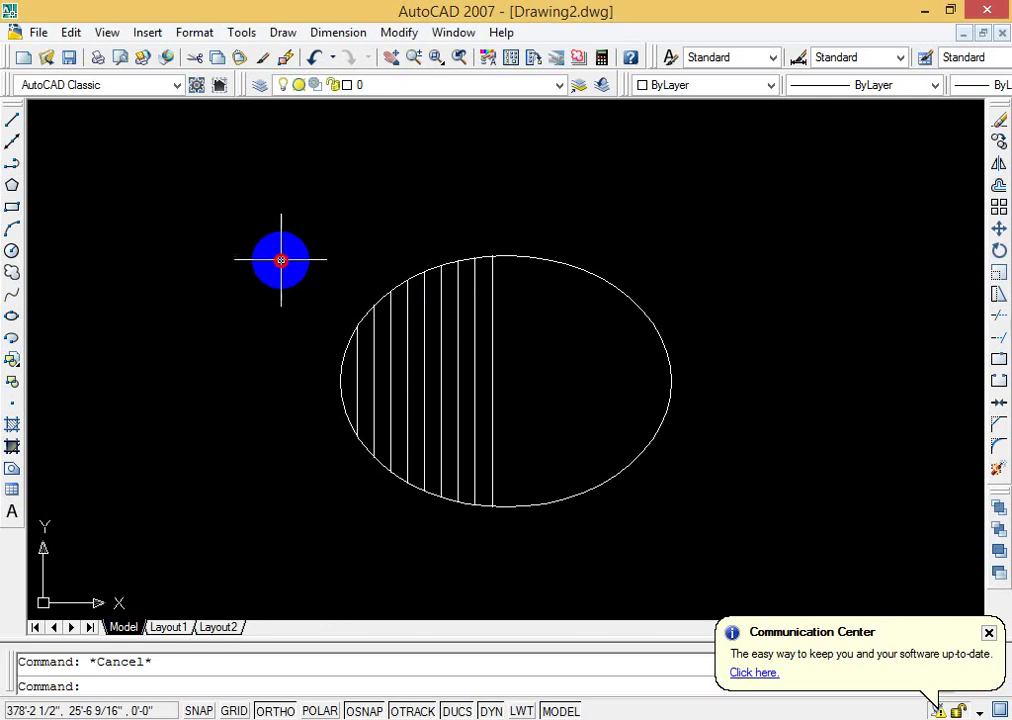
# - Select all 14 objects and erase the hatched ellipse and its hatch lines
pyautogui.hotkey('ctrl', 'a')
pyautogui.write('e')
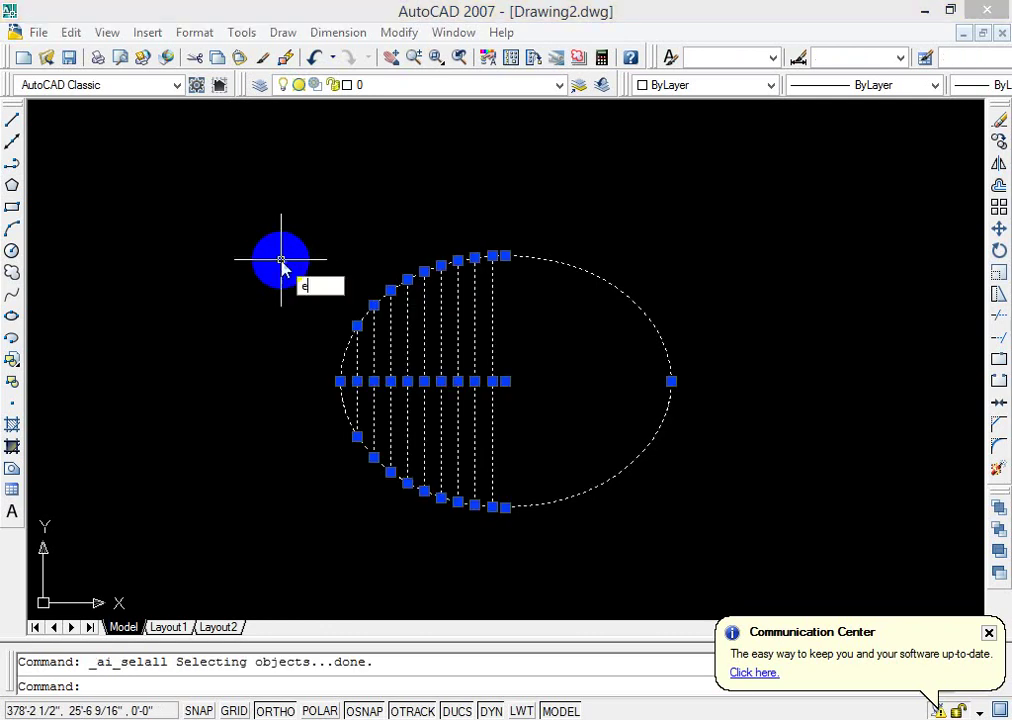
pyautogui.press('Return')
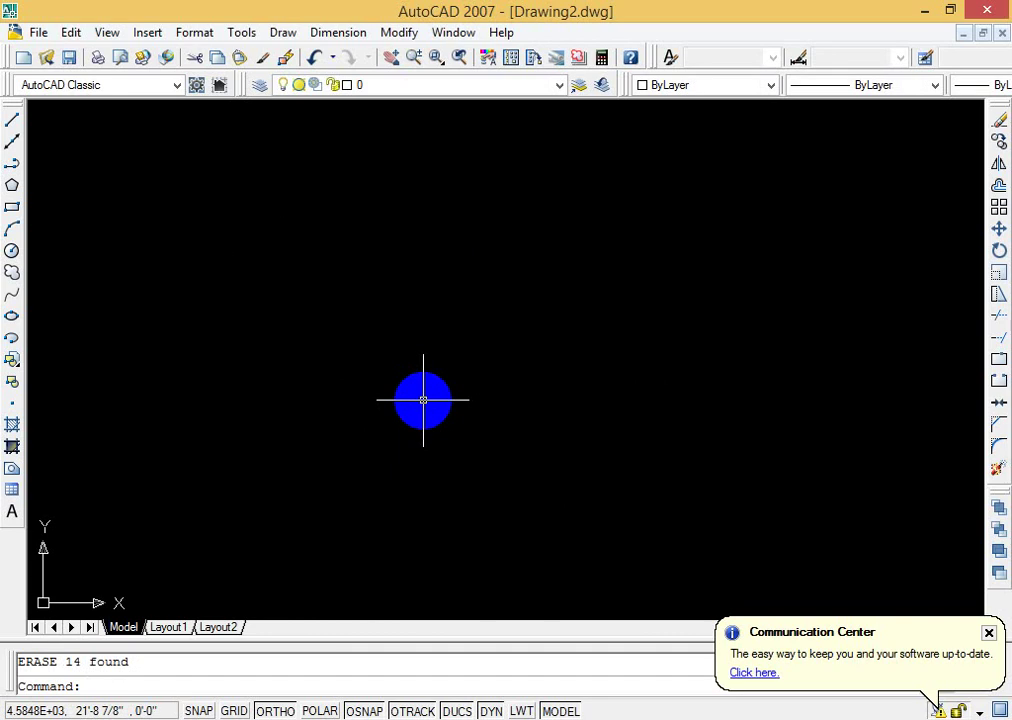
# - Draw a rectangle 2 wide by 5' tall from a corner near the middle of model space
pyautogui.write('rec')
pyautogui.press('Return')
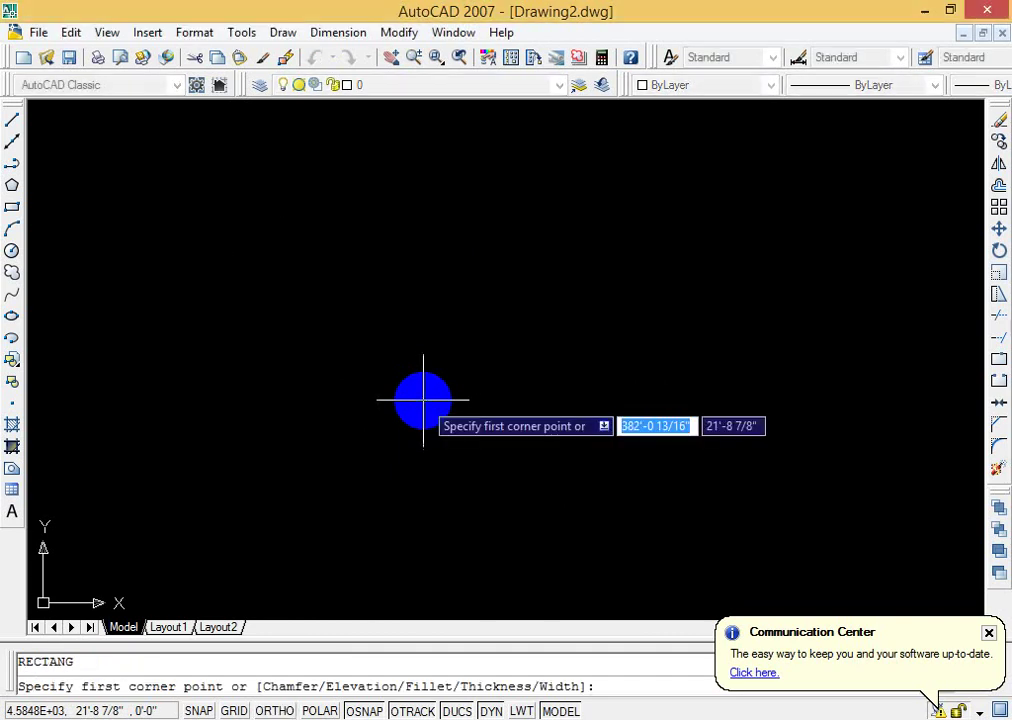
pyautogui.click(367, 476)
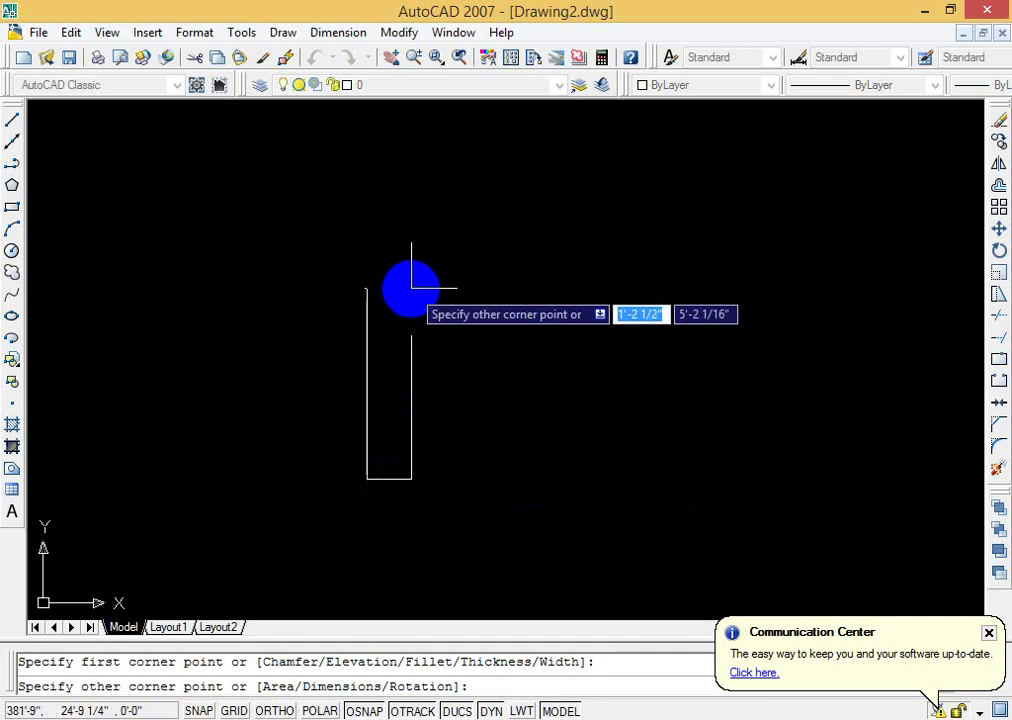
pyautogui.press('F8')
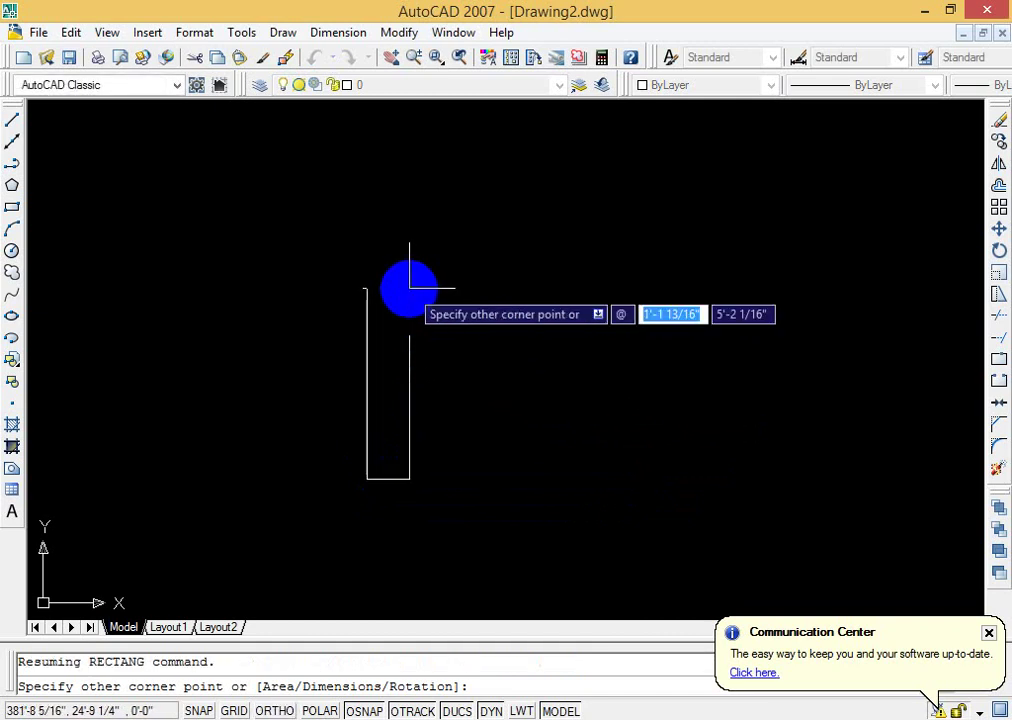
pyautogui.write('2')
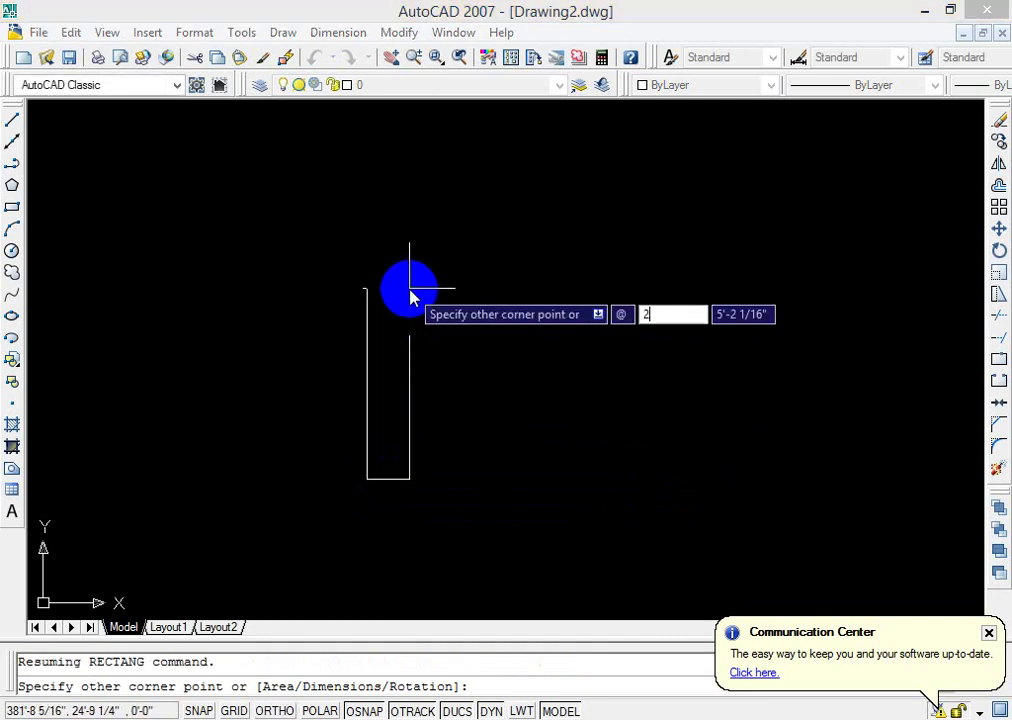
pyautogui.press('Tab')
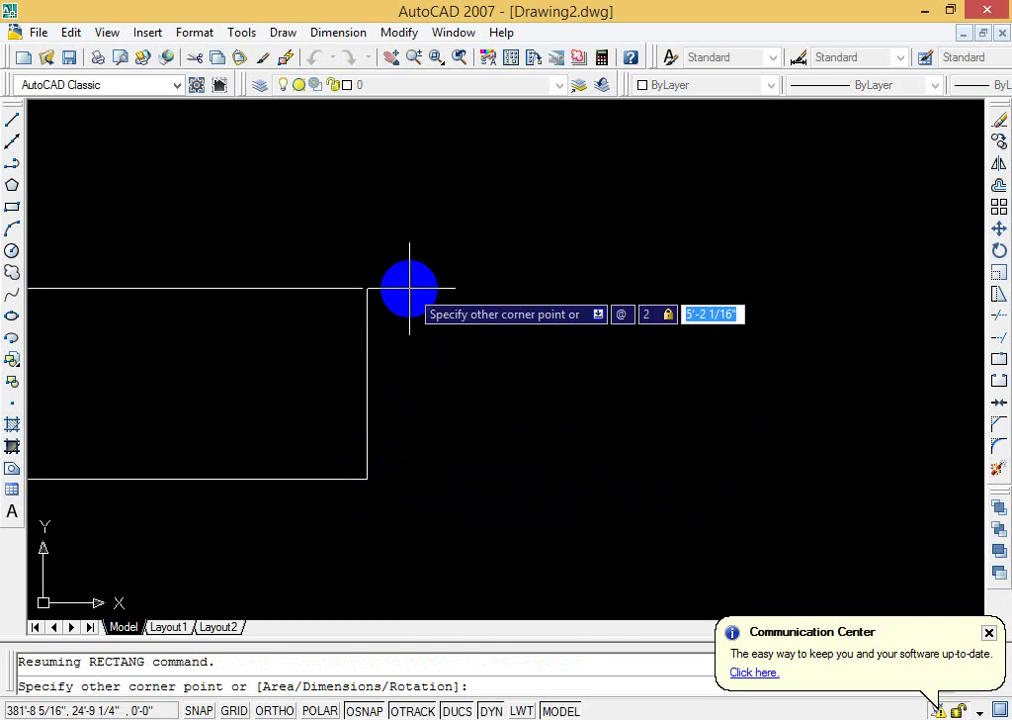
pyautogui.write('5')
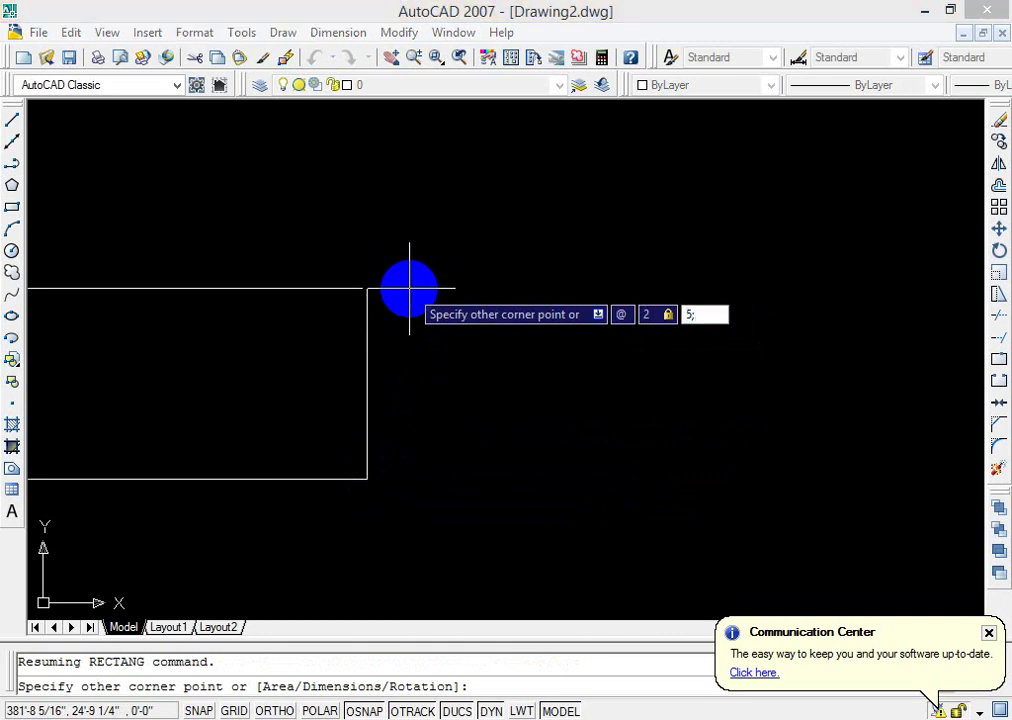
pyautogui.press('Return')
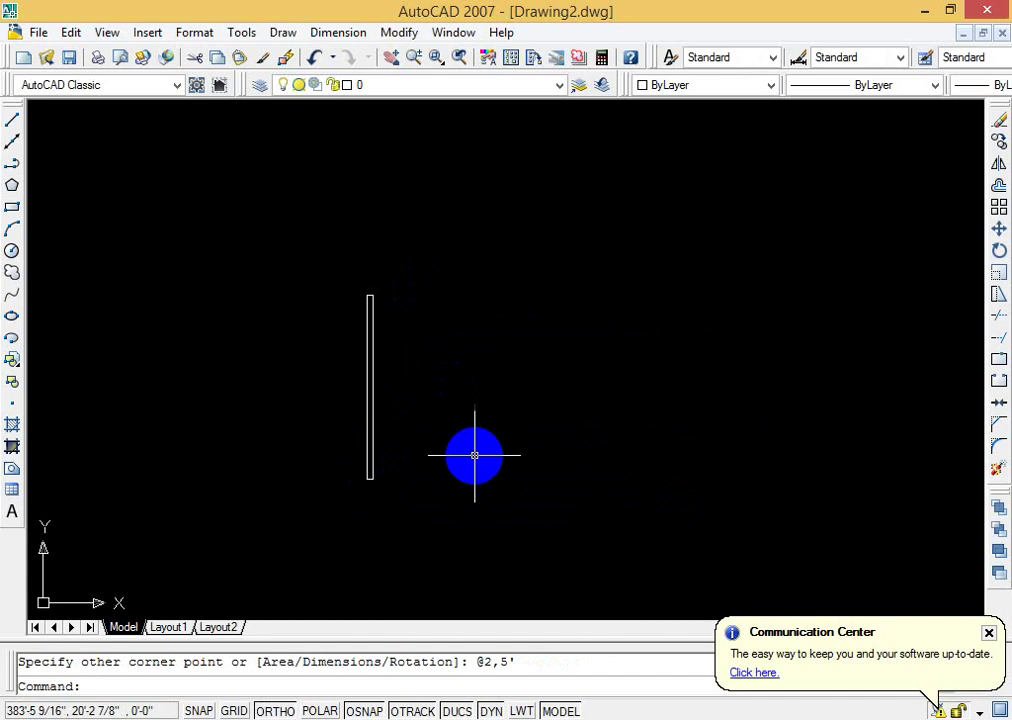
pyautogui.write('c')
pyautogui.press('Return')
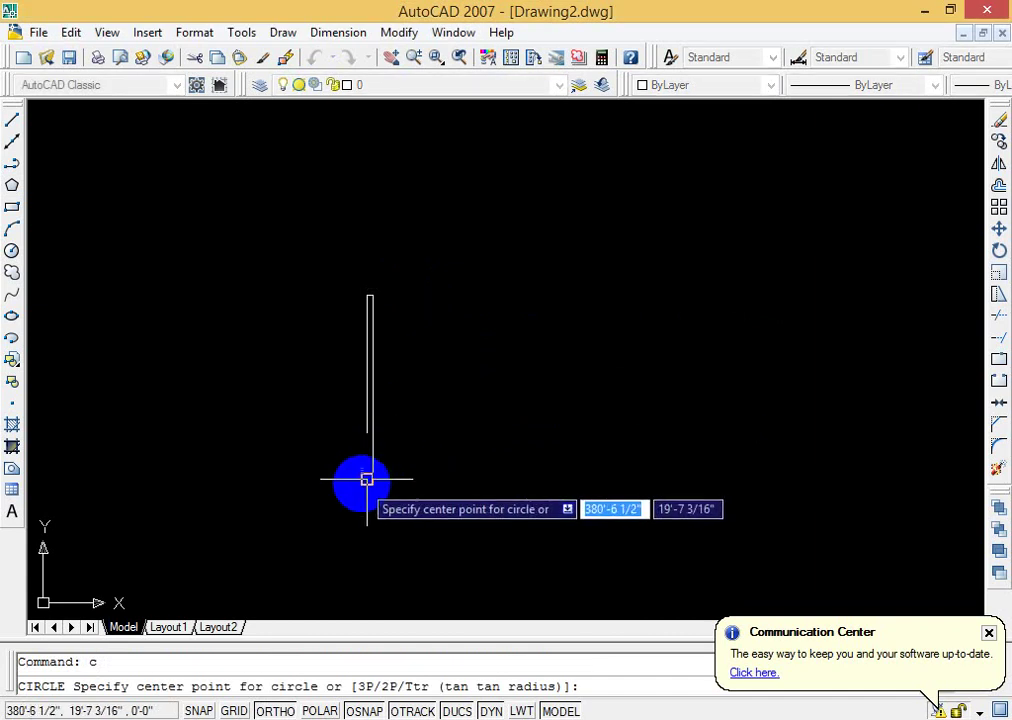
# - Draw a radius-5 circle centred on the rectangle's bottom end
pyautogui.click(367, 479)
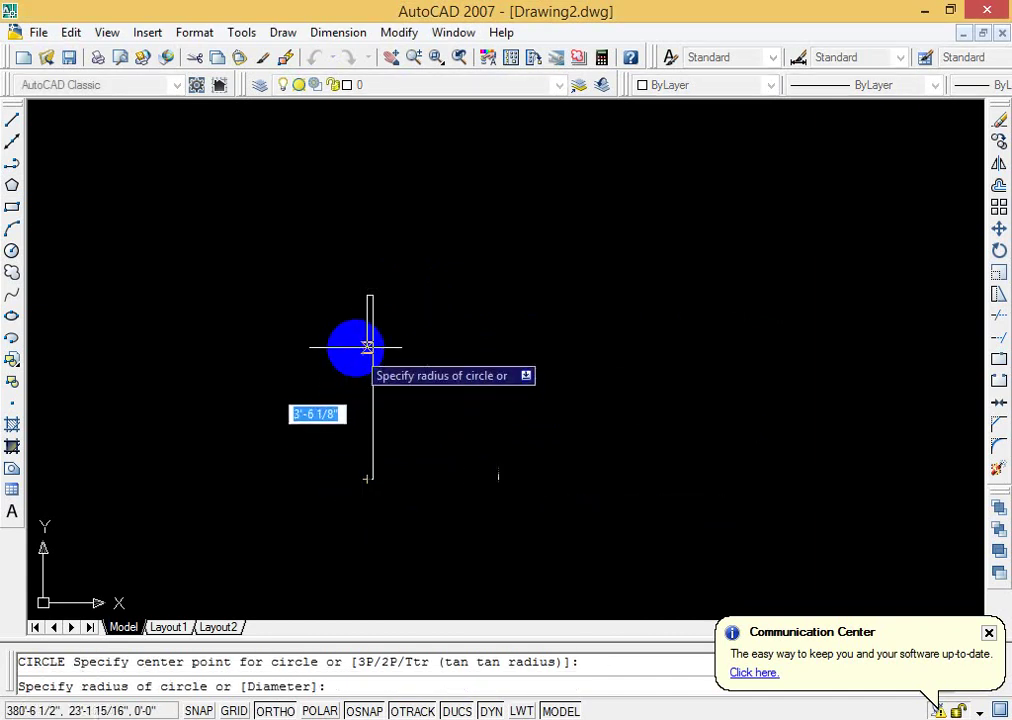
pyautogui.write('5')
pyautogui.press('Return')
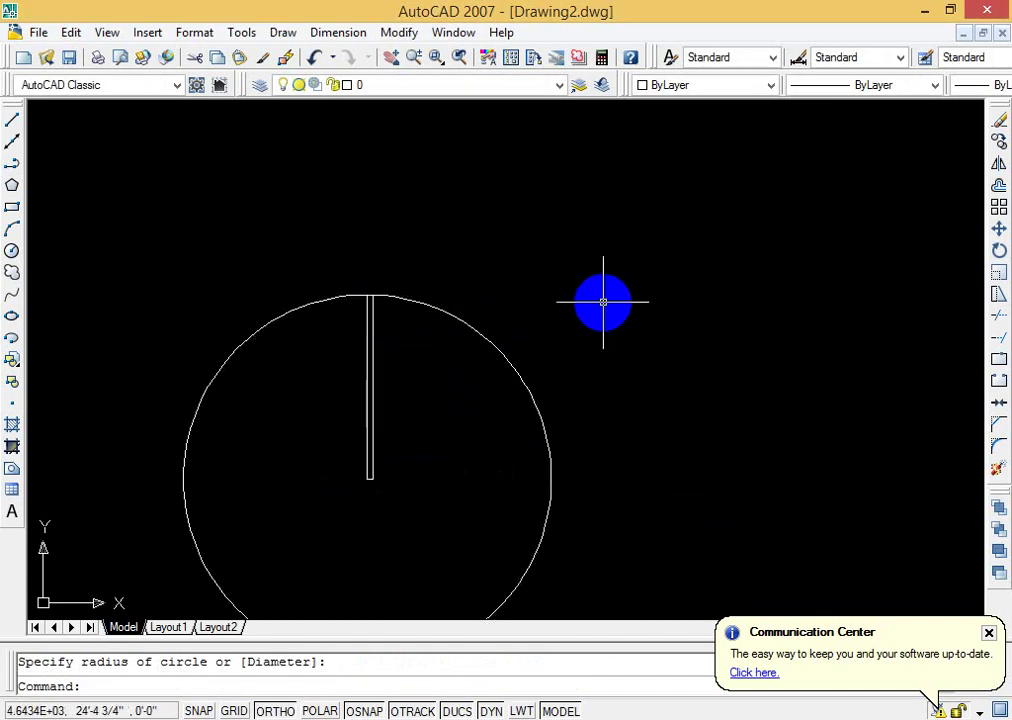
pyautogui.press('Escape')
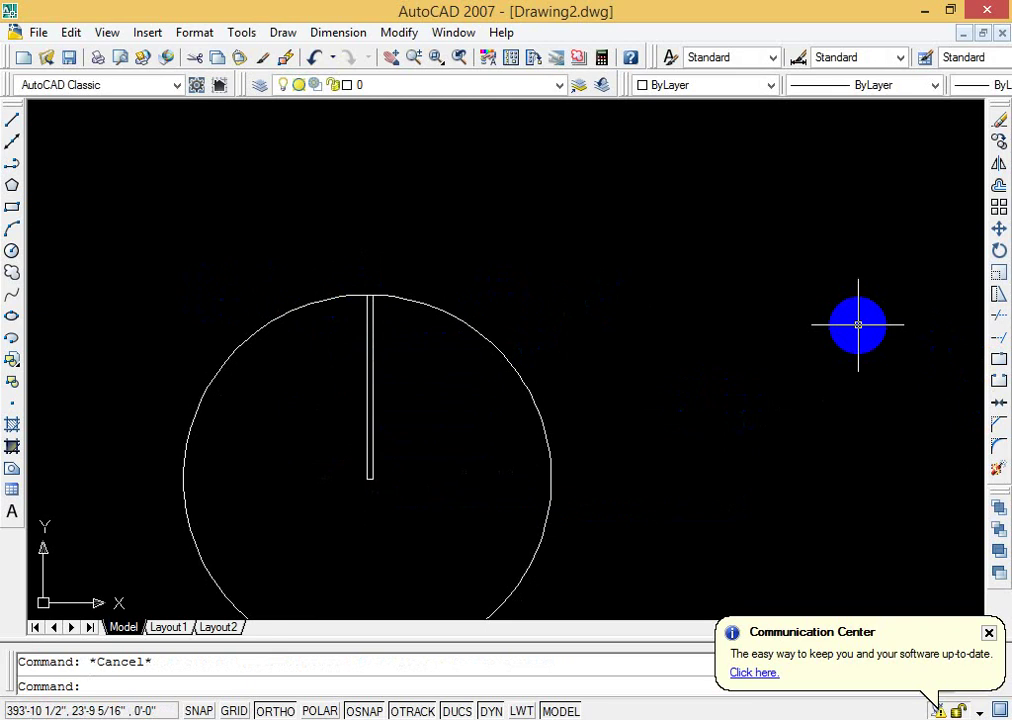
# - Mirror the circle and rectangle about a vertical line through the circle's right quadrant, keeping the originals
pyautogui.write('mi')
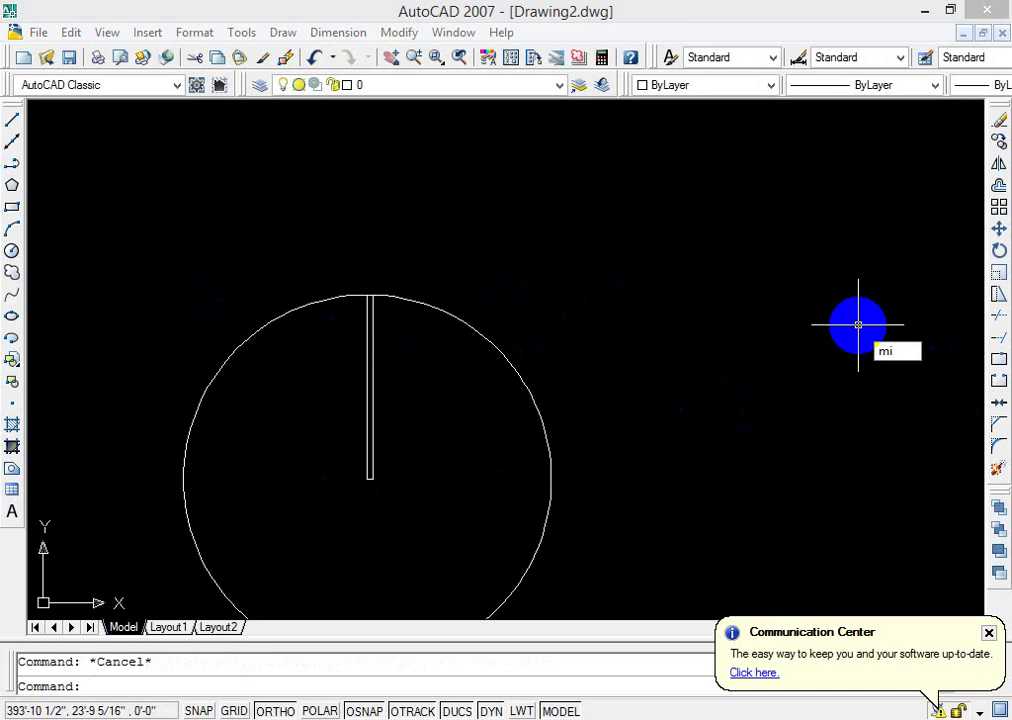
pyautogui.press('Return')
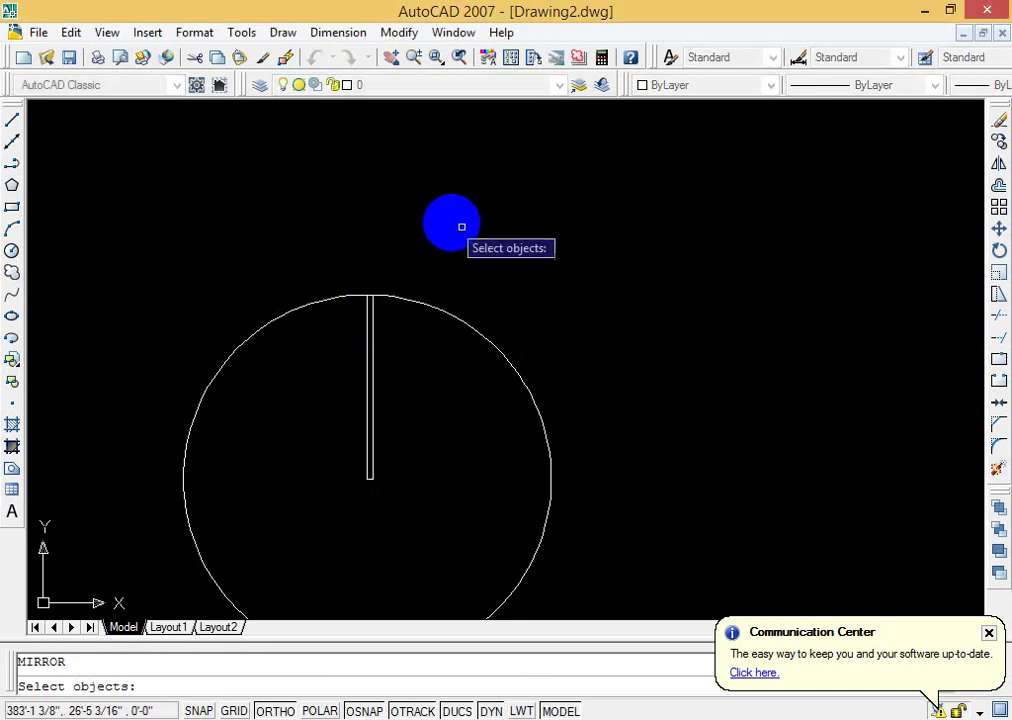
pyautogui.click(561, 255)
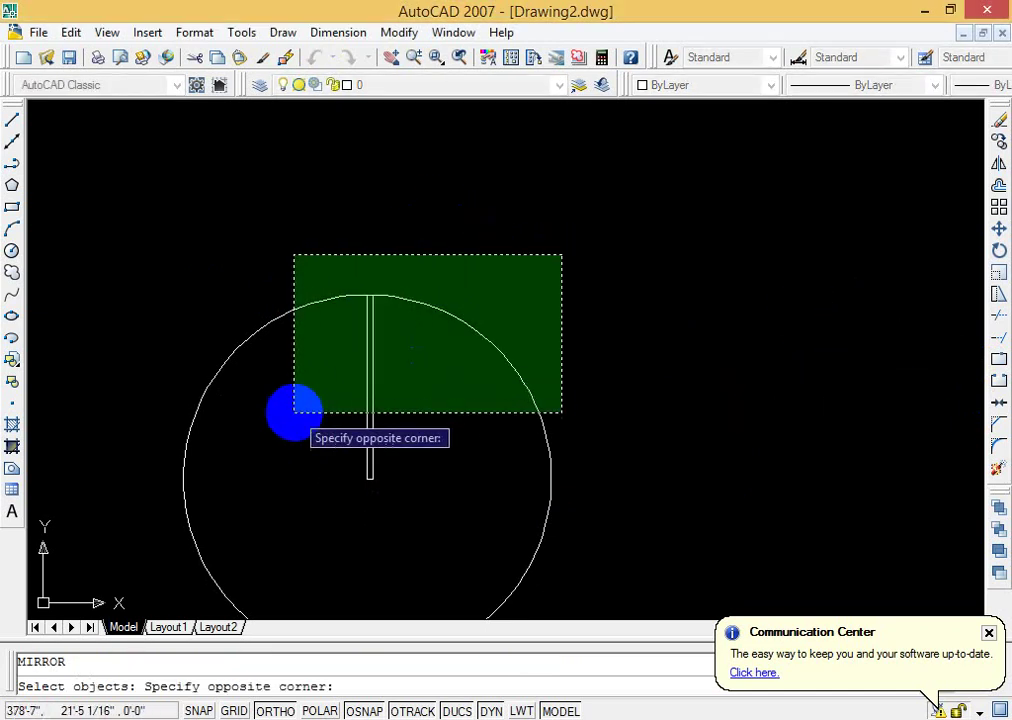
pyautogui.click(294, 411)
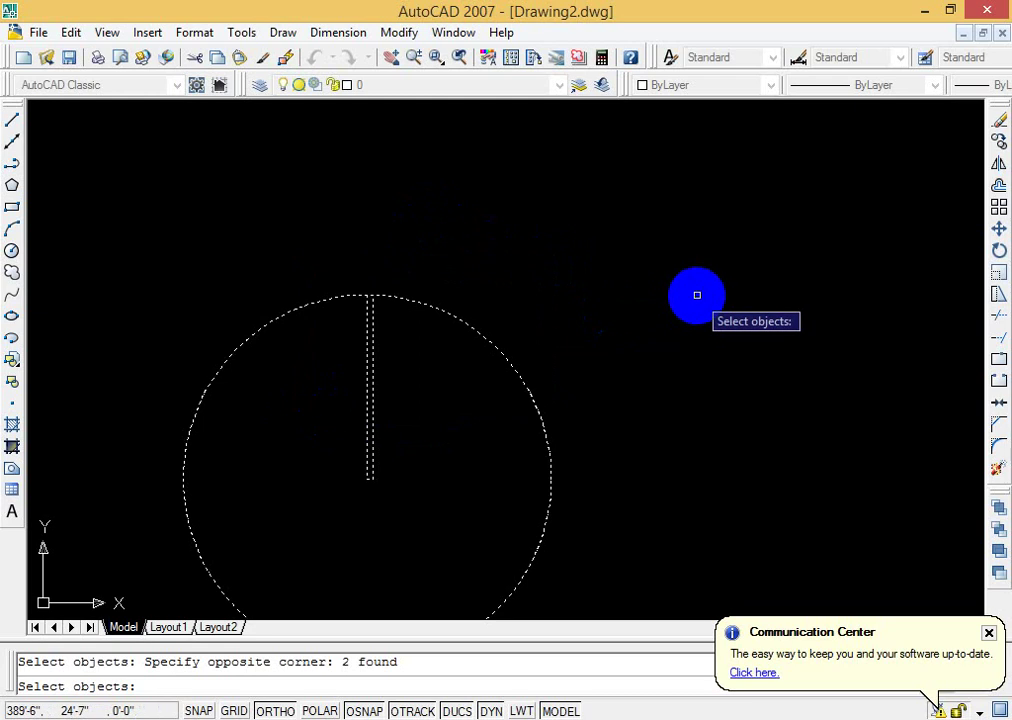
pyautogui.press('Return')
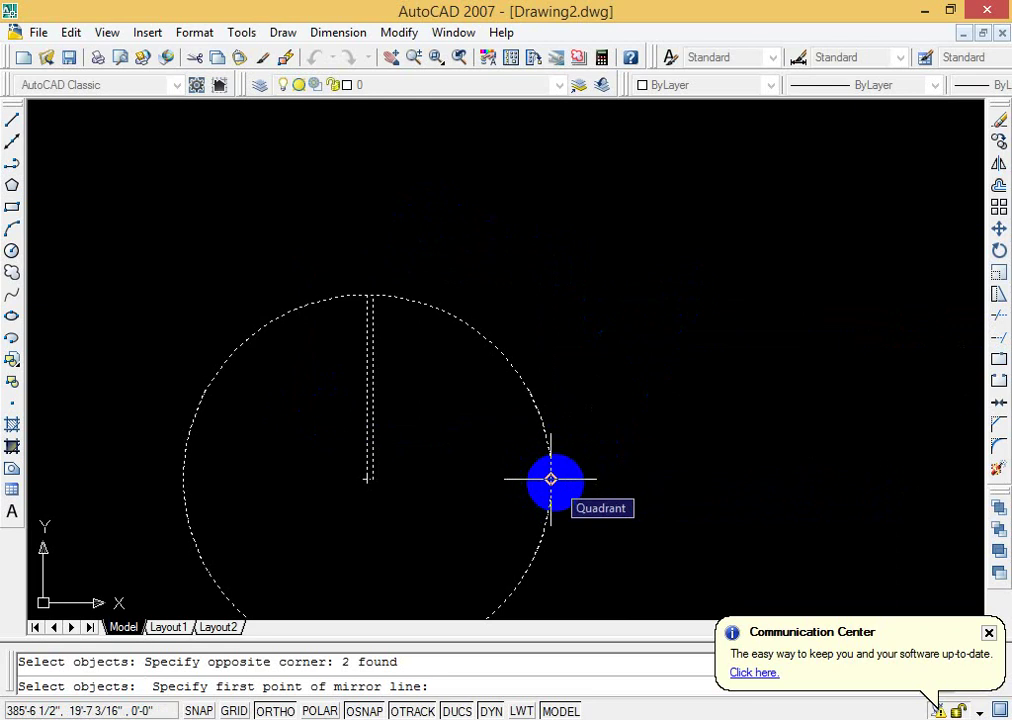
pyautogui.click(550, 479)
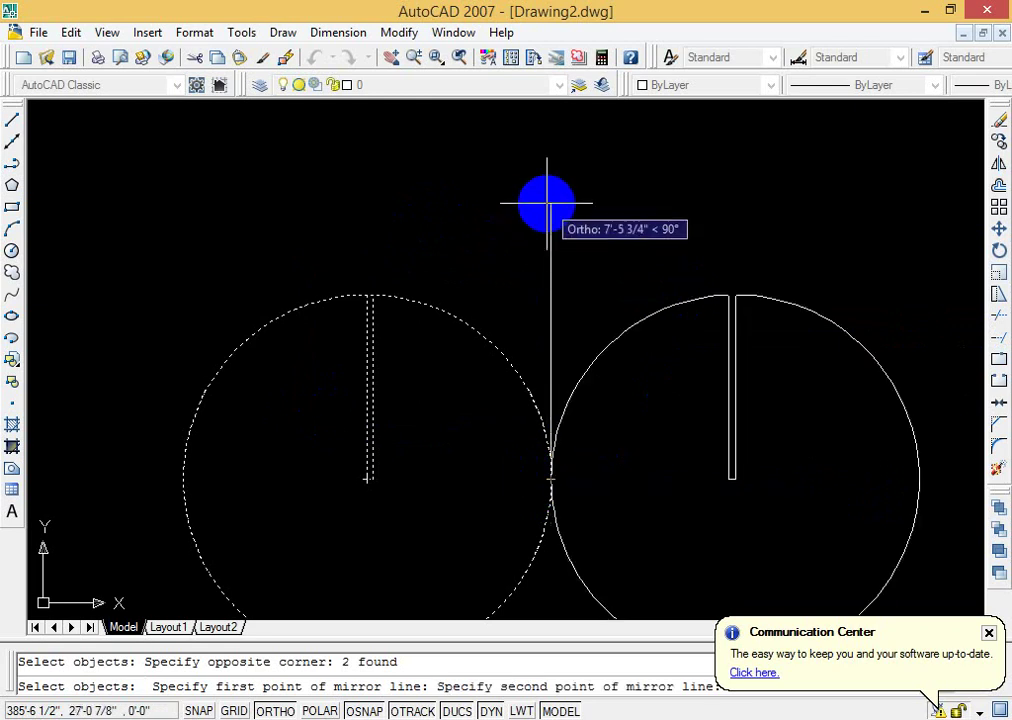
pyautogui.press('Return')
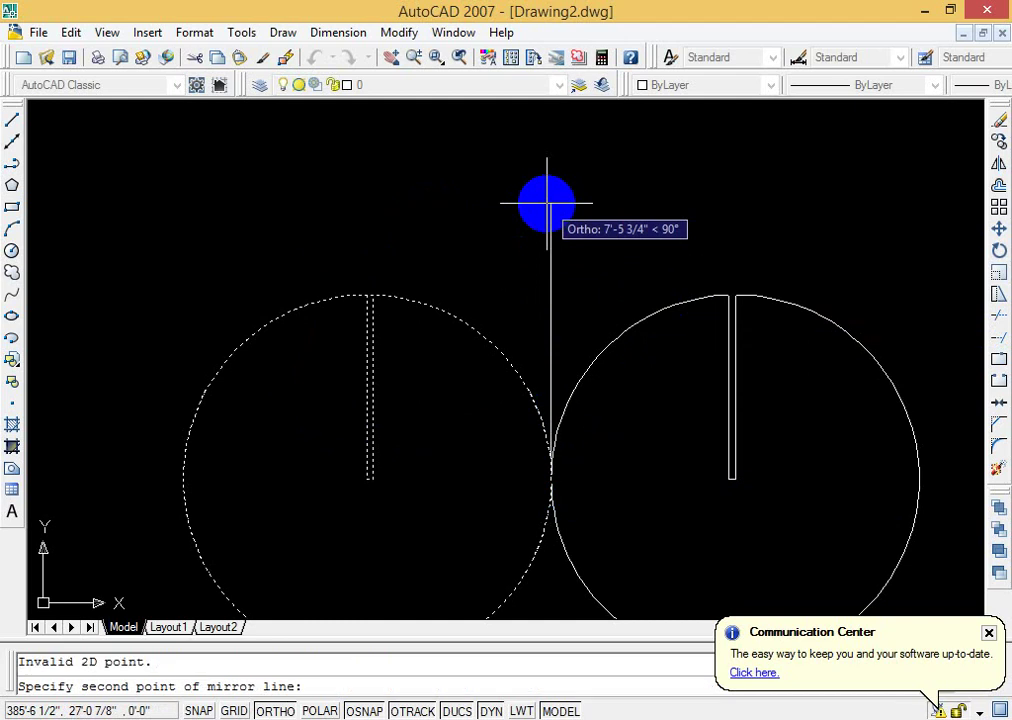
pyautogui.click(547, 204)
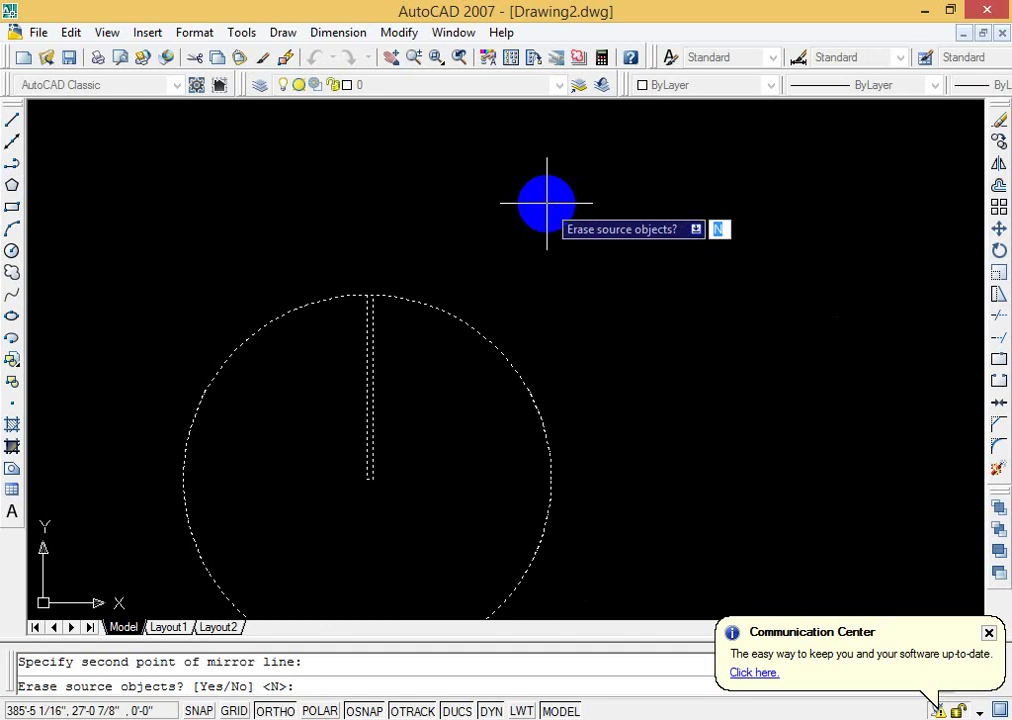
pyautogui.press('Return')
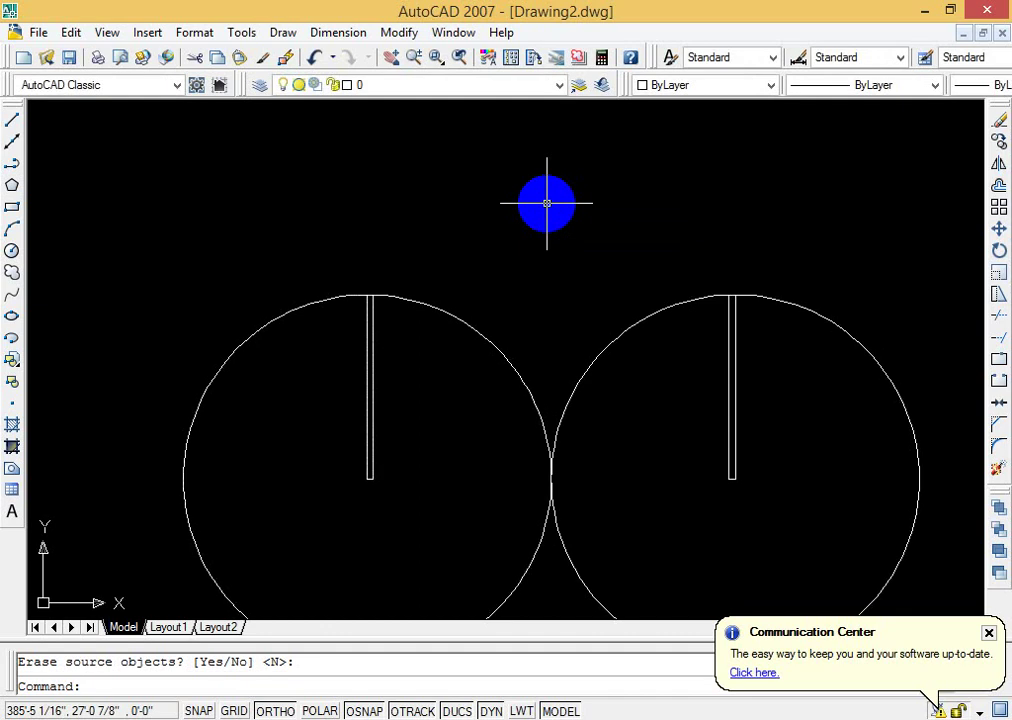
# - Trim away the lower parts of the right and left circles
pyautogui.write('tr')
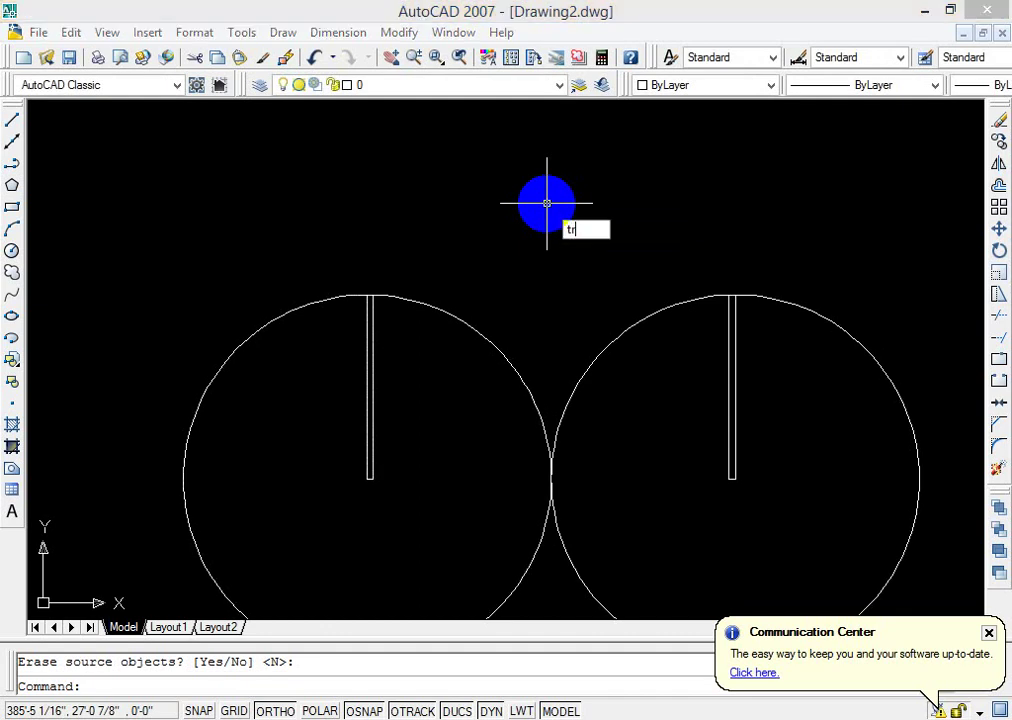
pyautogui.press('Return')
pyautogui.press('Return')
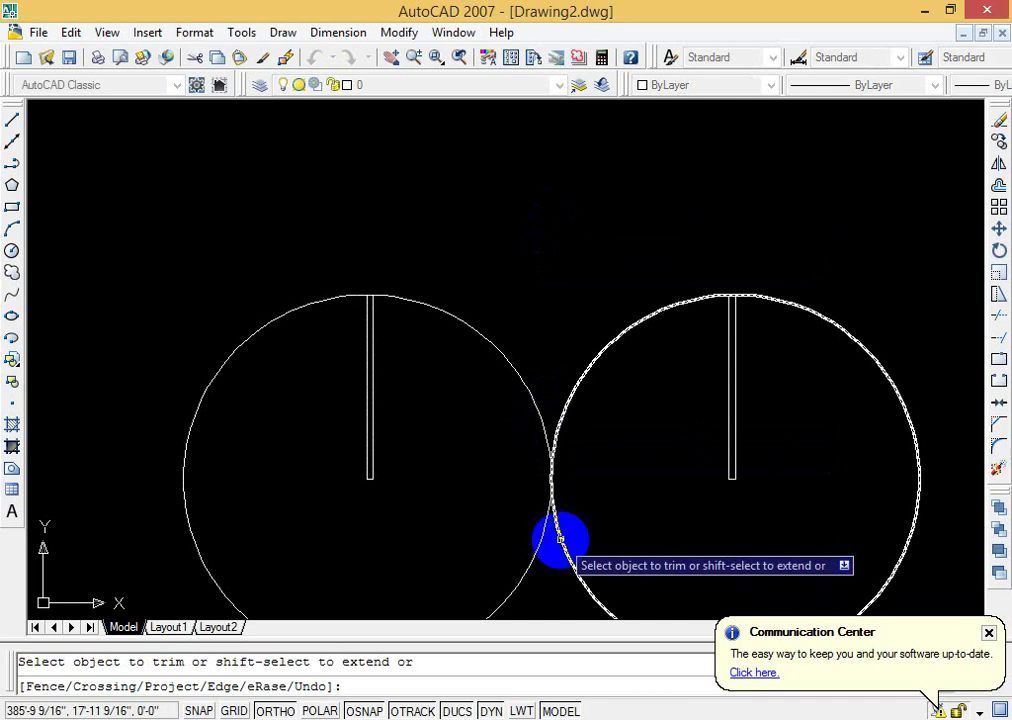
pyautogui.click(559, 540)
pyautogui.click(545, 534)
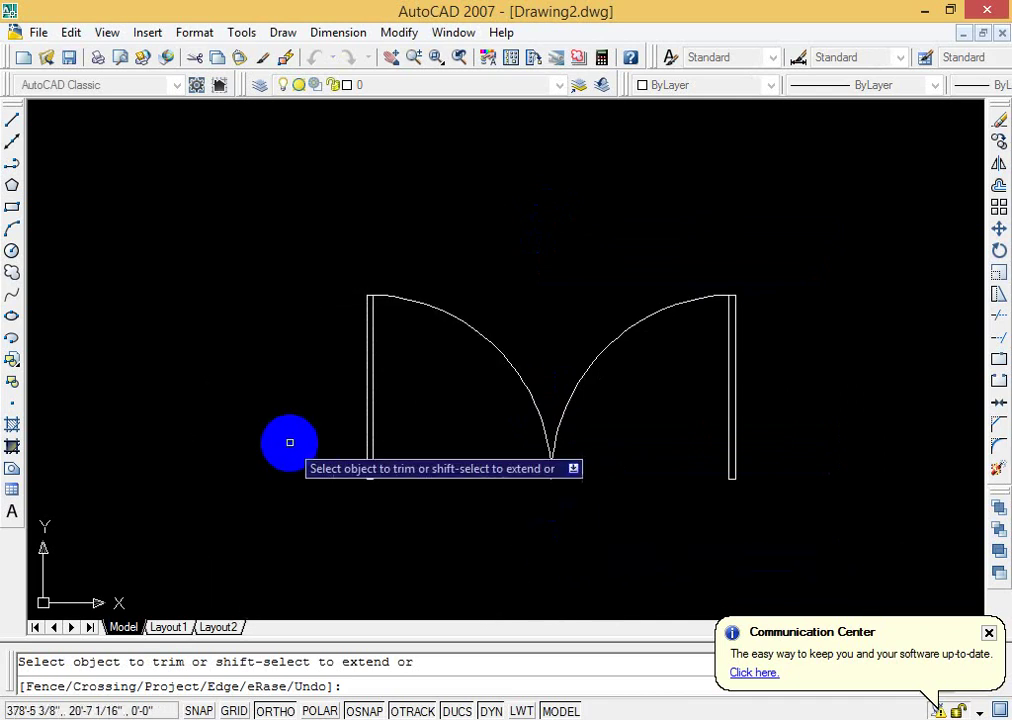
pyautogui.press('Escape')
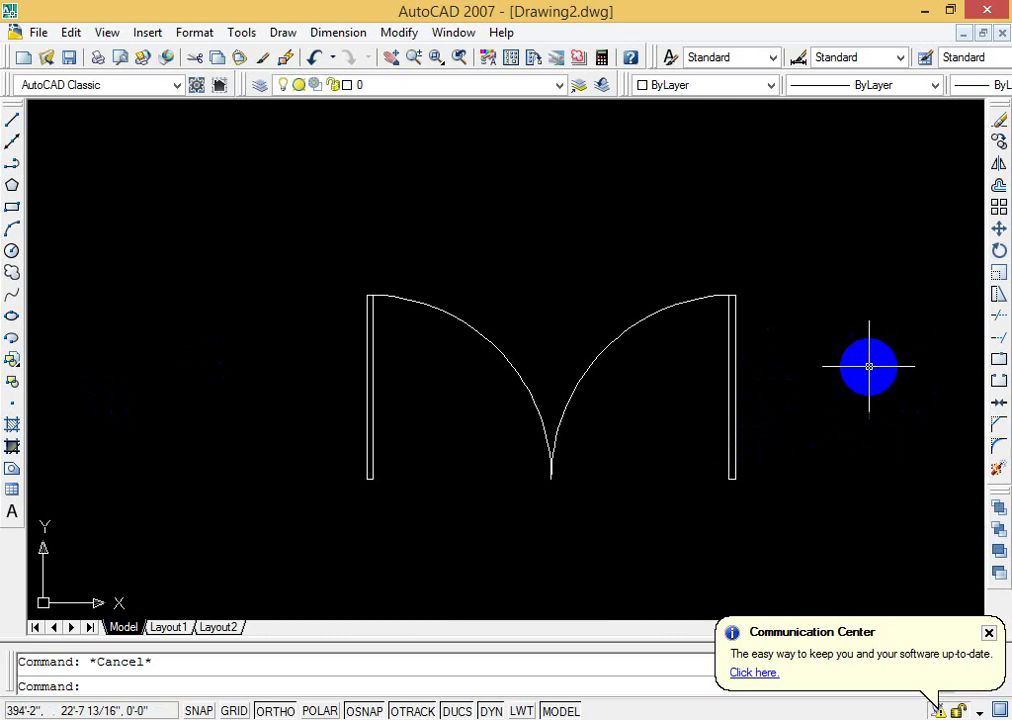
pyautogui.write('p')
# - Pan the M off screen and draw a 2 by 5' rectangle in the empty space
pyautogui.press('Return')
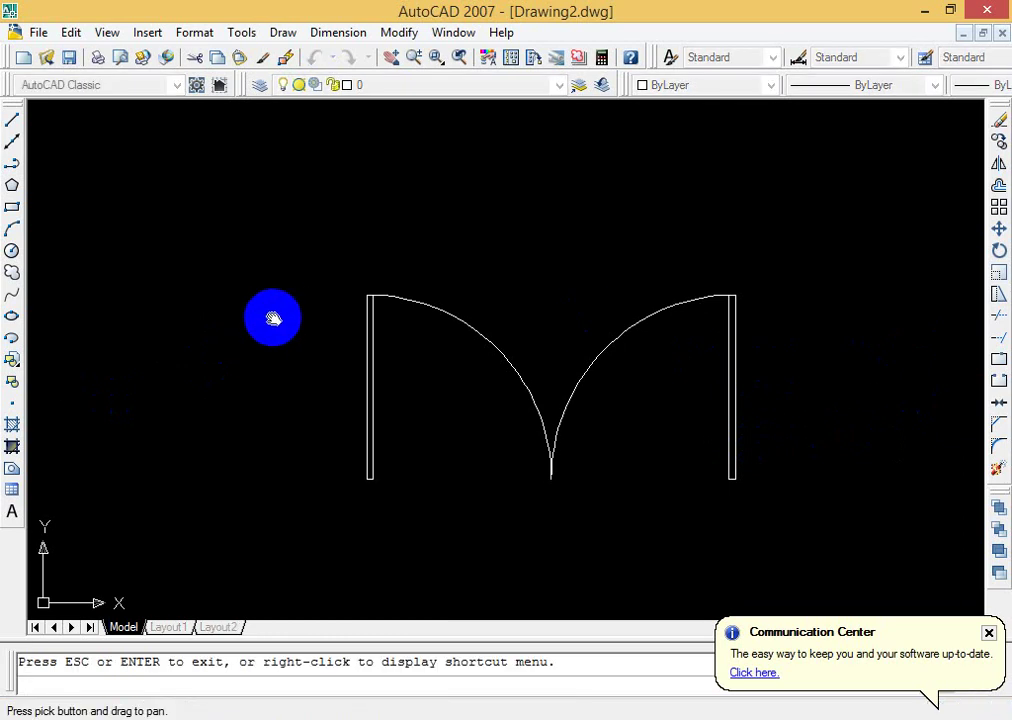
pyautogui.moveTo(273, 318)
pyautogui.mouseDown()
pyautogui.moveTo(538, 334)
pyautogui.moveTo(951, 267)
pyautogui.mouseUp()
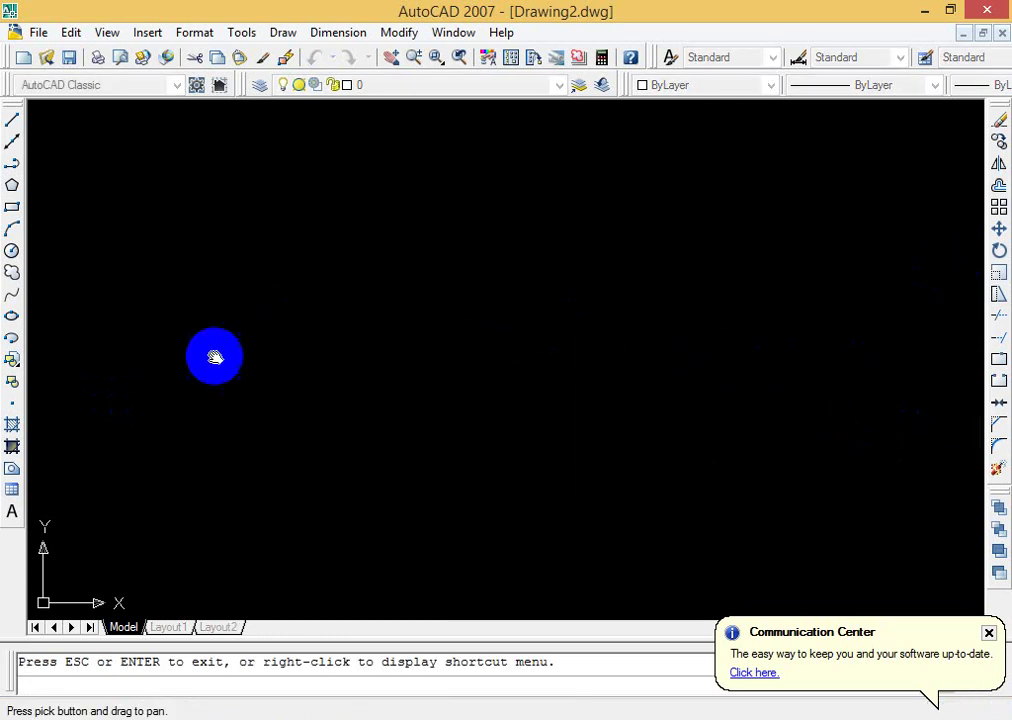
pyautogui.press('Escape')
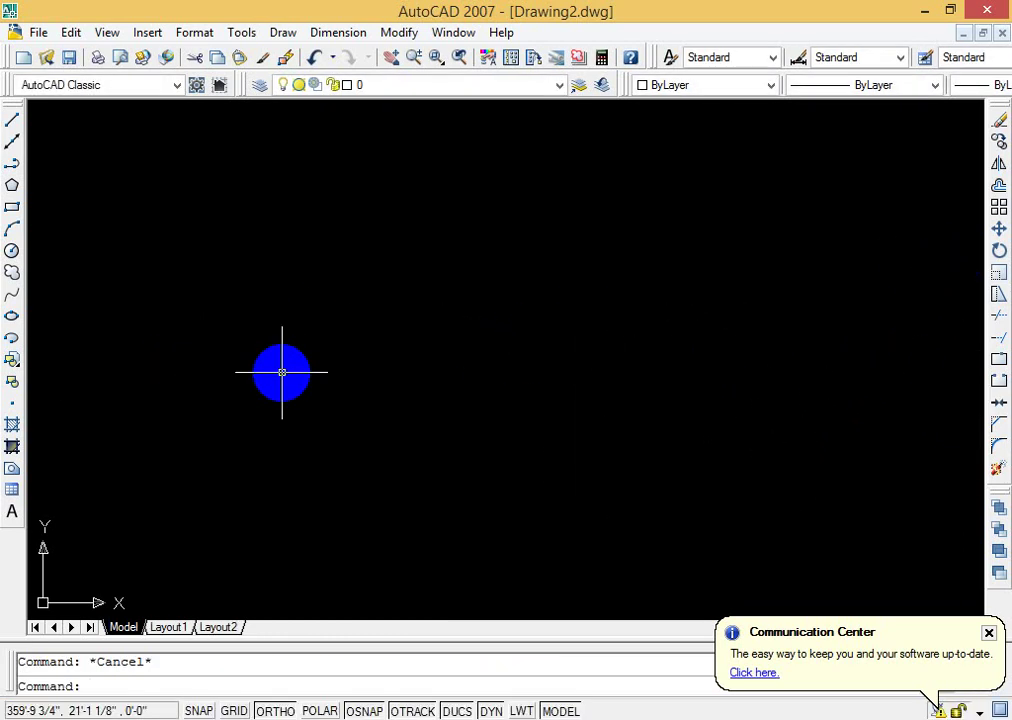
pyautogui.write('rec')
pyautogui.press('Return')
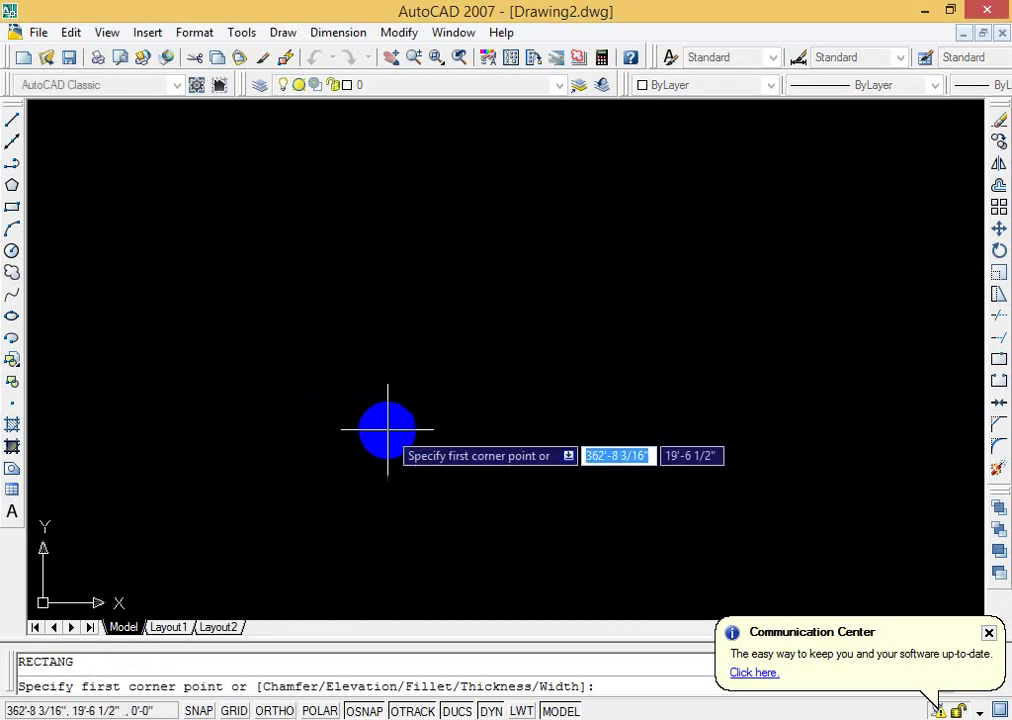
pyautogui.click(388, 430)
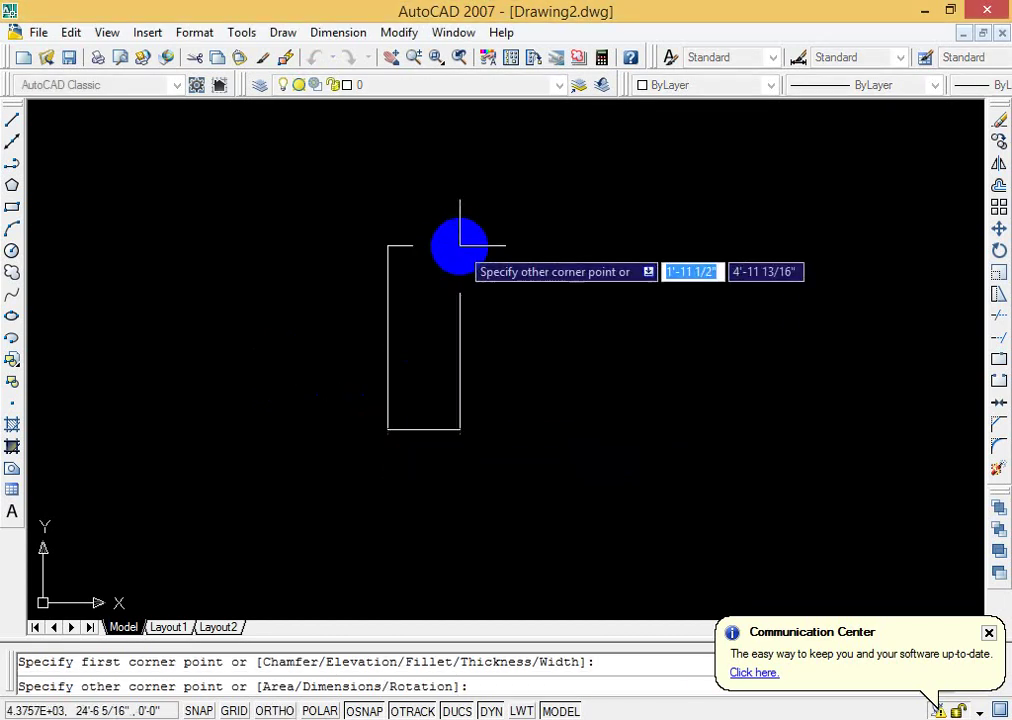
pyautogui.write('@')
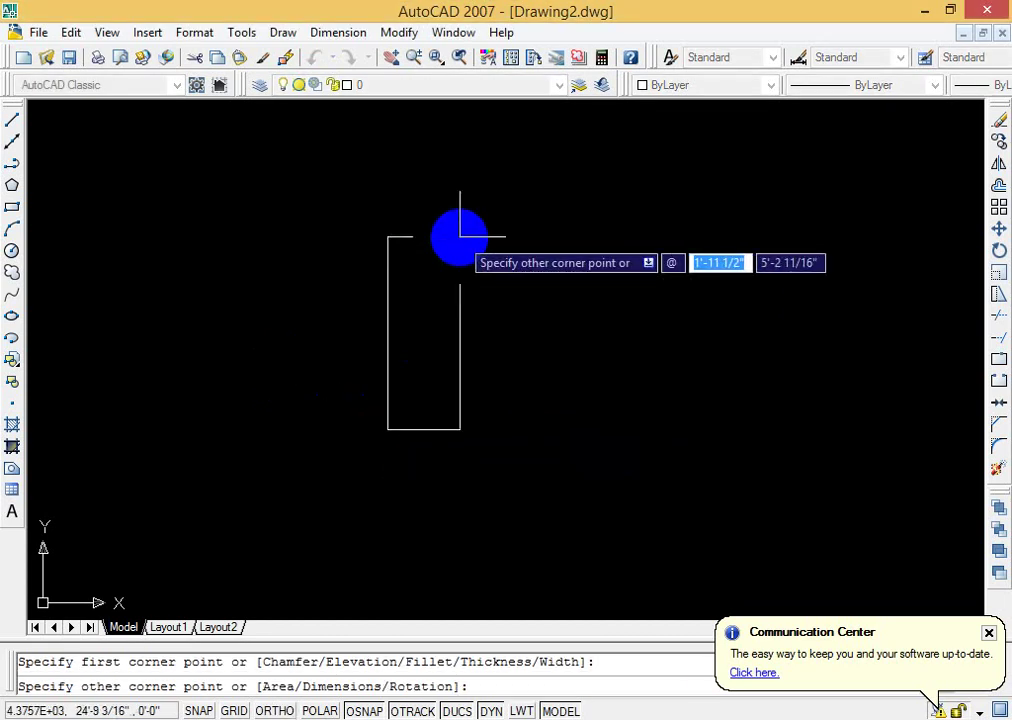
pyautogui.write('2')
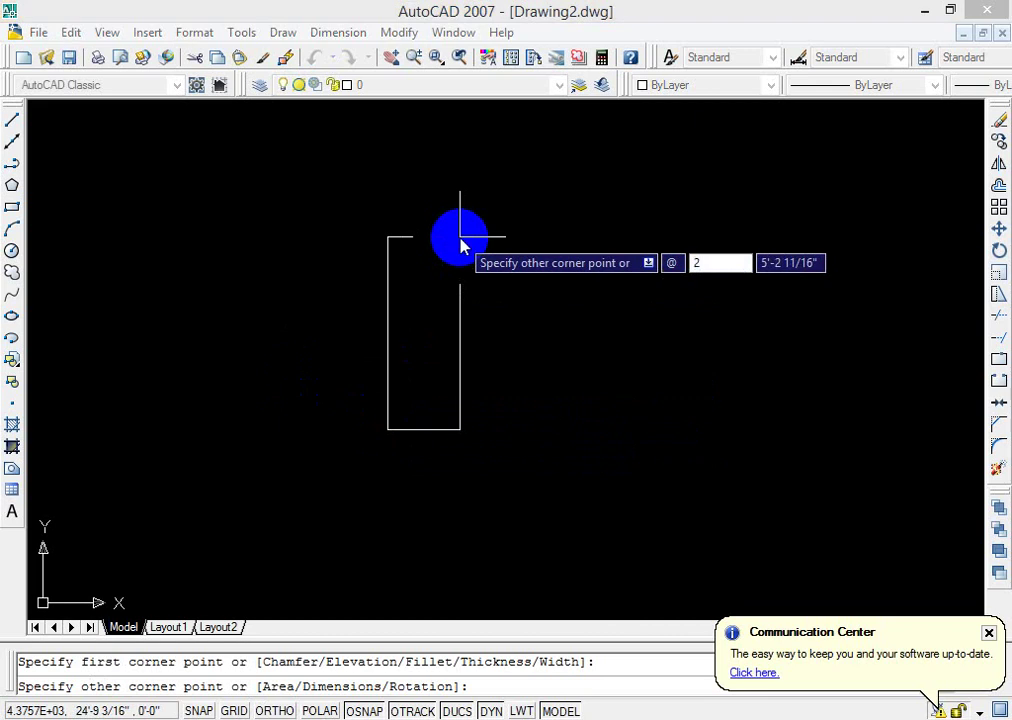
pyautogui.press('Tab')
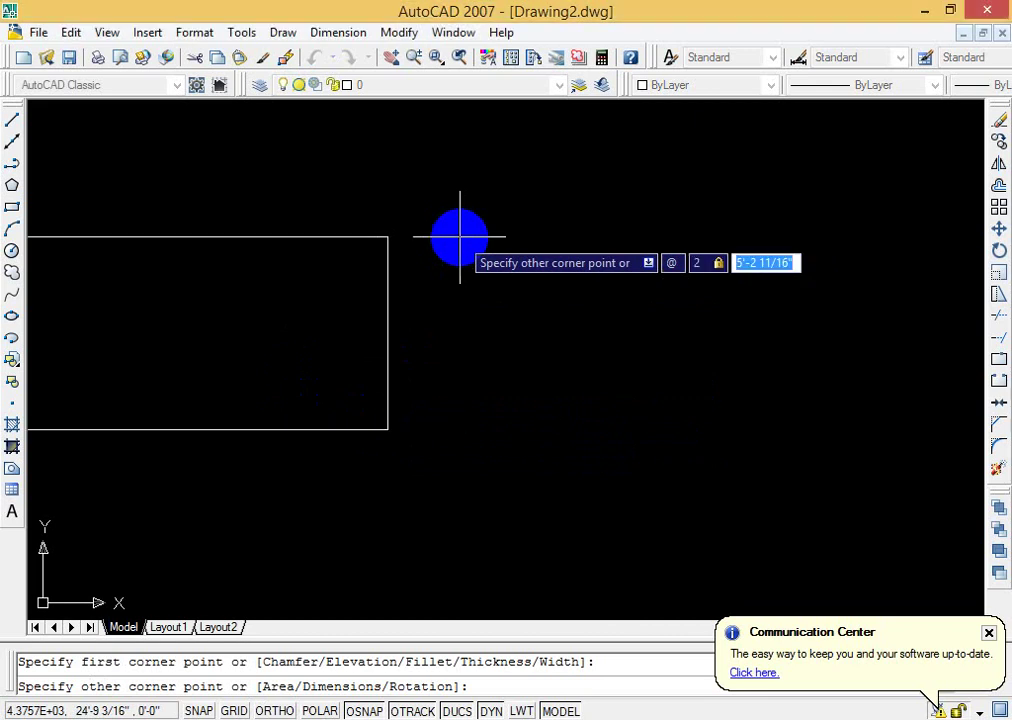
pyautogui.write('5')
pyautogui.press('Return')
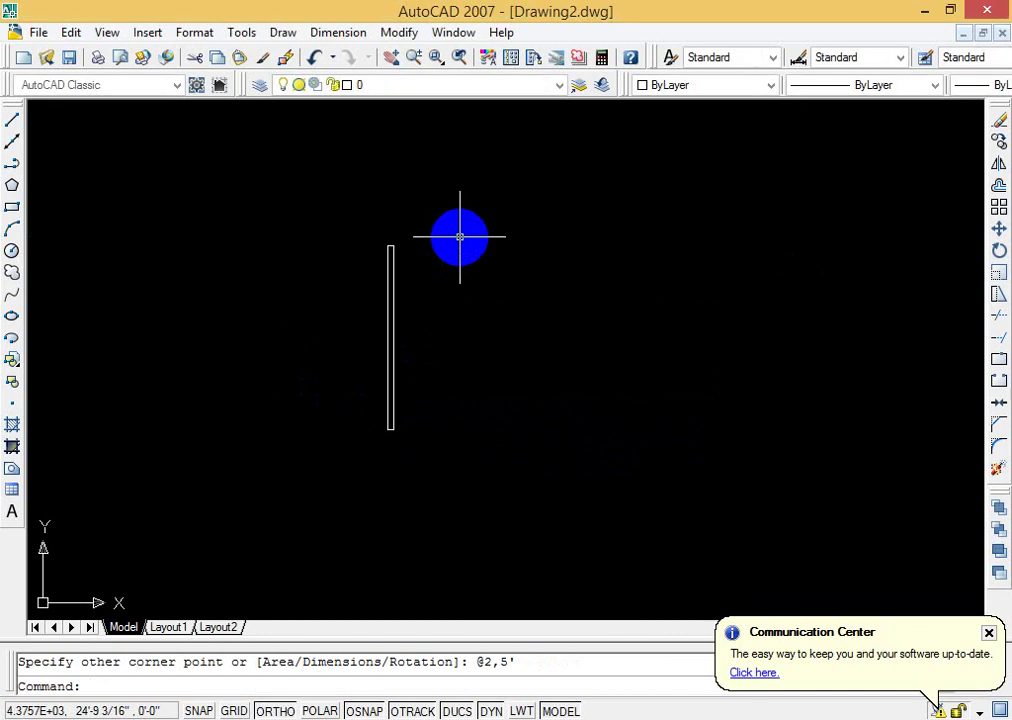
# - Draw a circle centred on the rectangle's bottom with its radius reaching the rectangle's top
pyautogui.write('c')
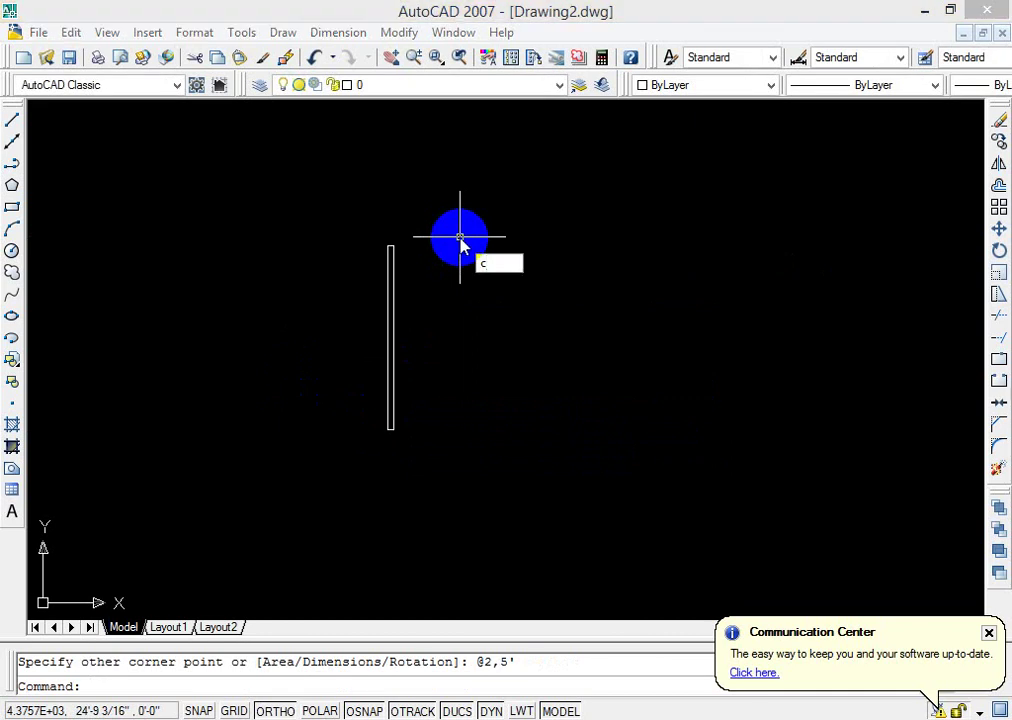
pyautogui.press('Return')
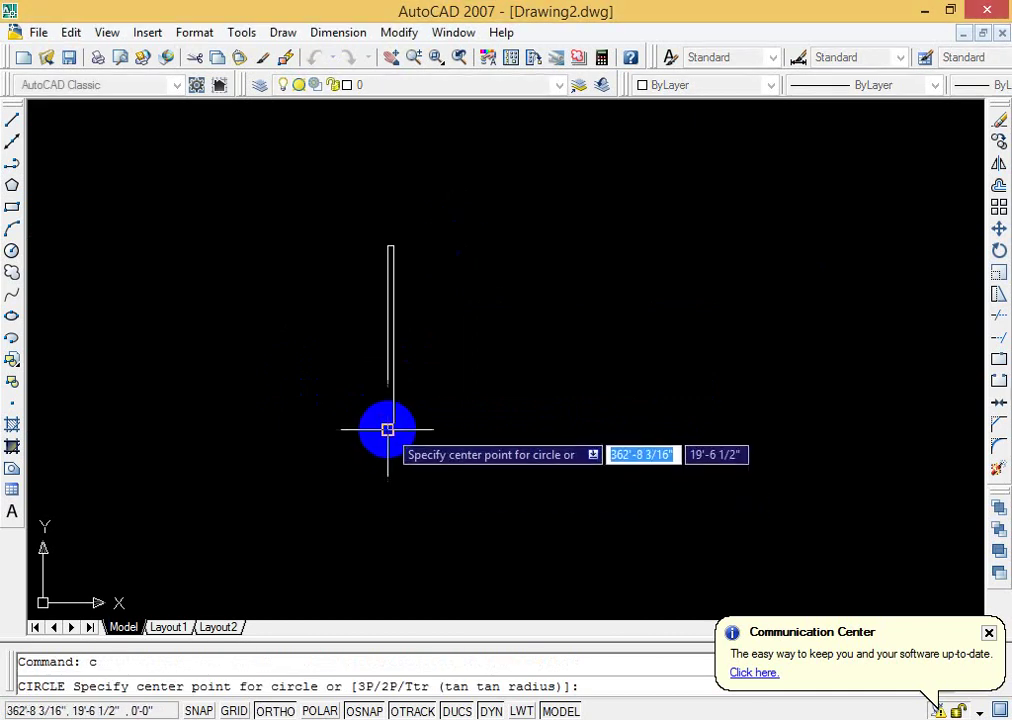
pyautogui.click(388, 429)
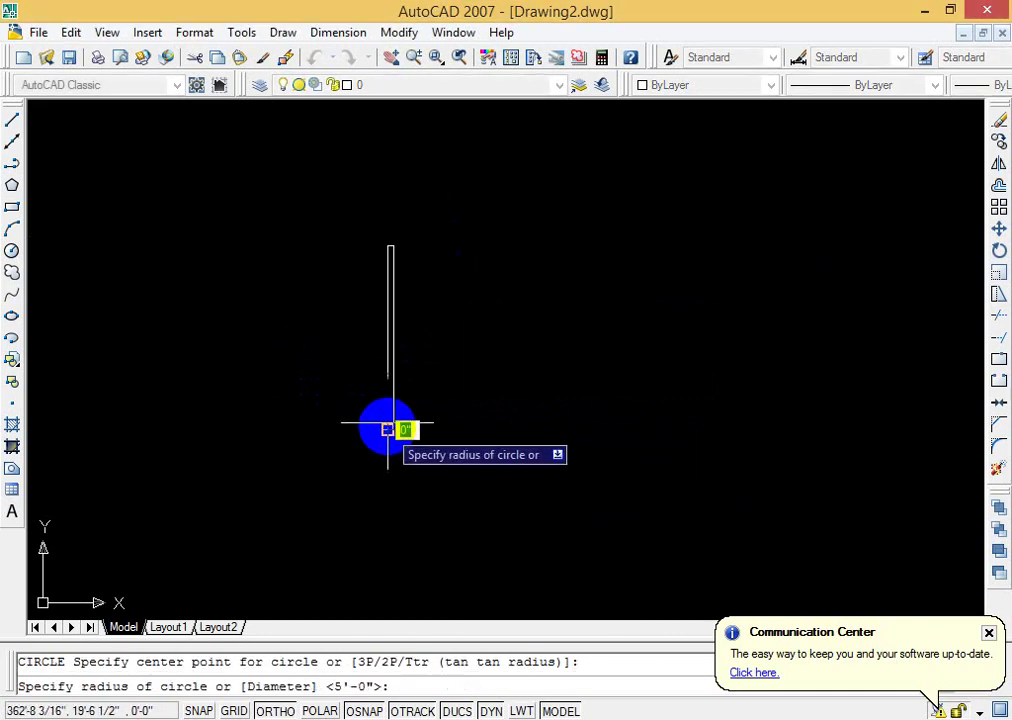
pyautogui.click(390, 245)
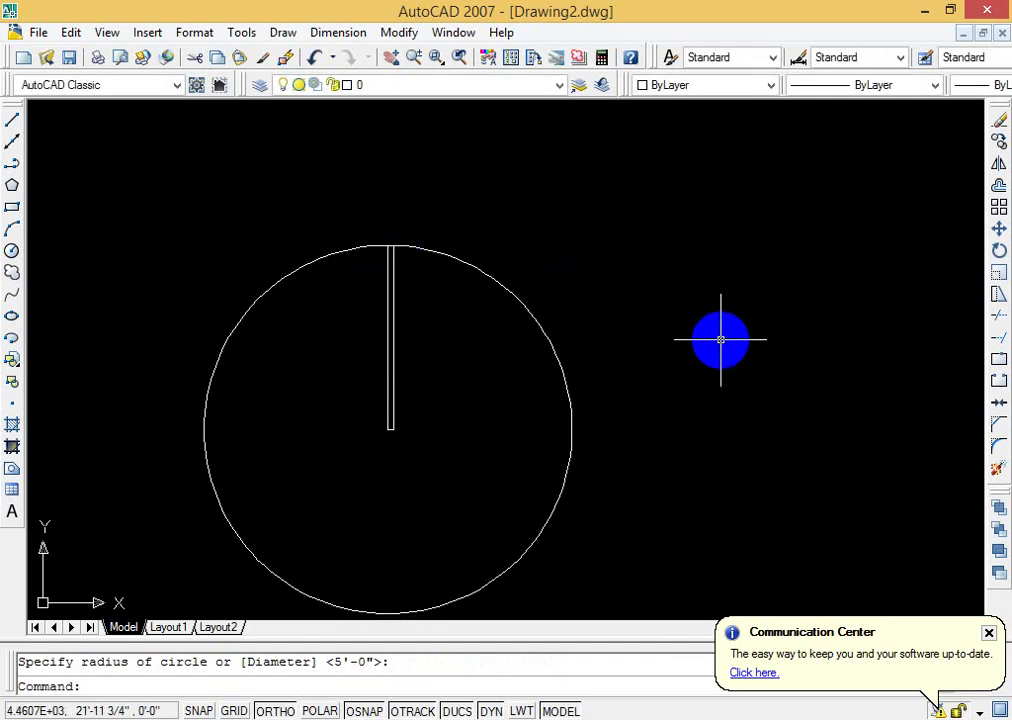
# - Measure from the circle's centre to its right edge with DIST, confirming 5'-0"
pyautogui.write('di')
pyautogui.press('Return')
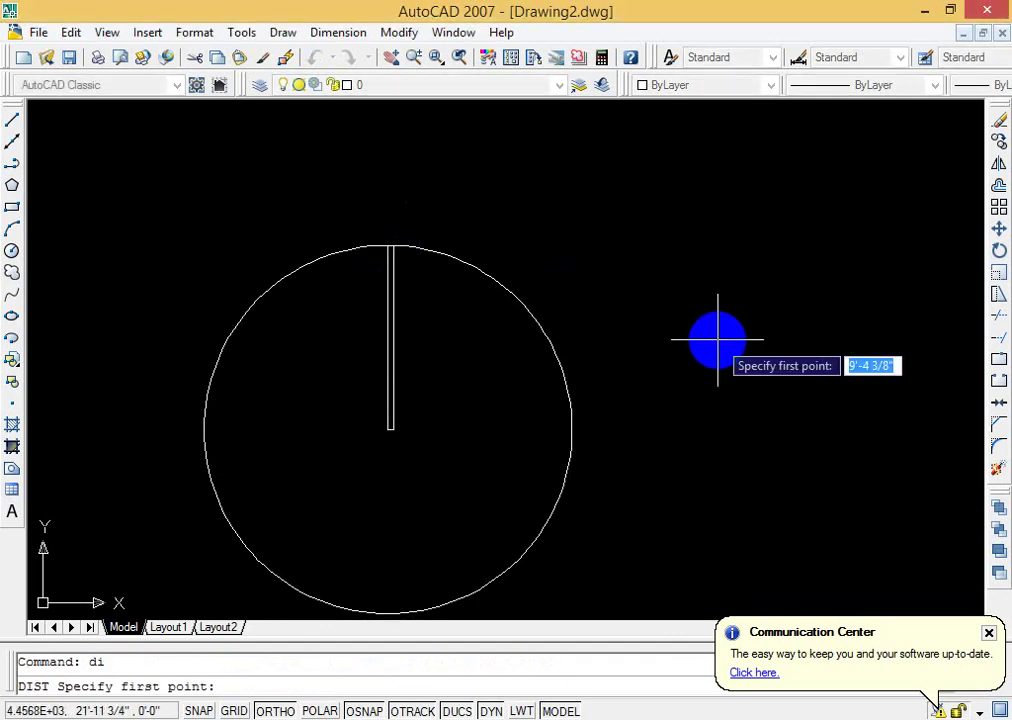
pyautogui.click(388, 430)
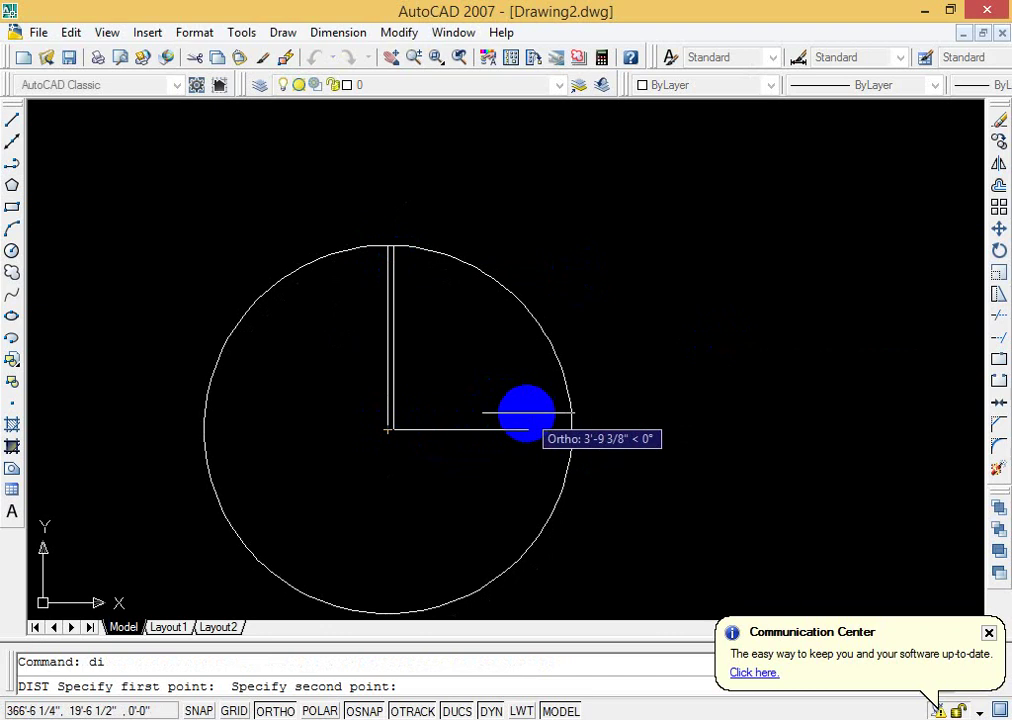
pyautogui.click(571, 430)
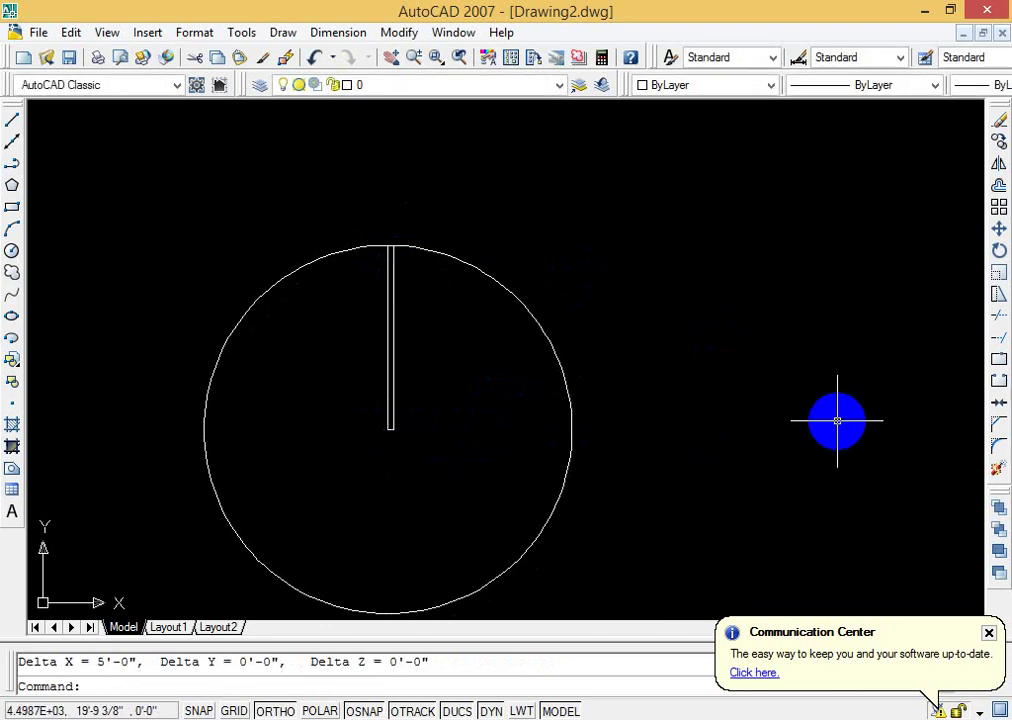
# - Mirror the circle and rectangle about a vertical line through the circle's right edge, keeping the originals
pyautogui.write('mi')
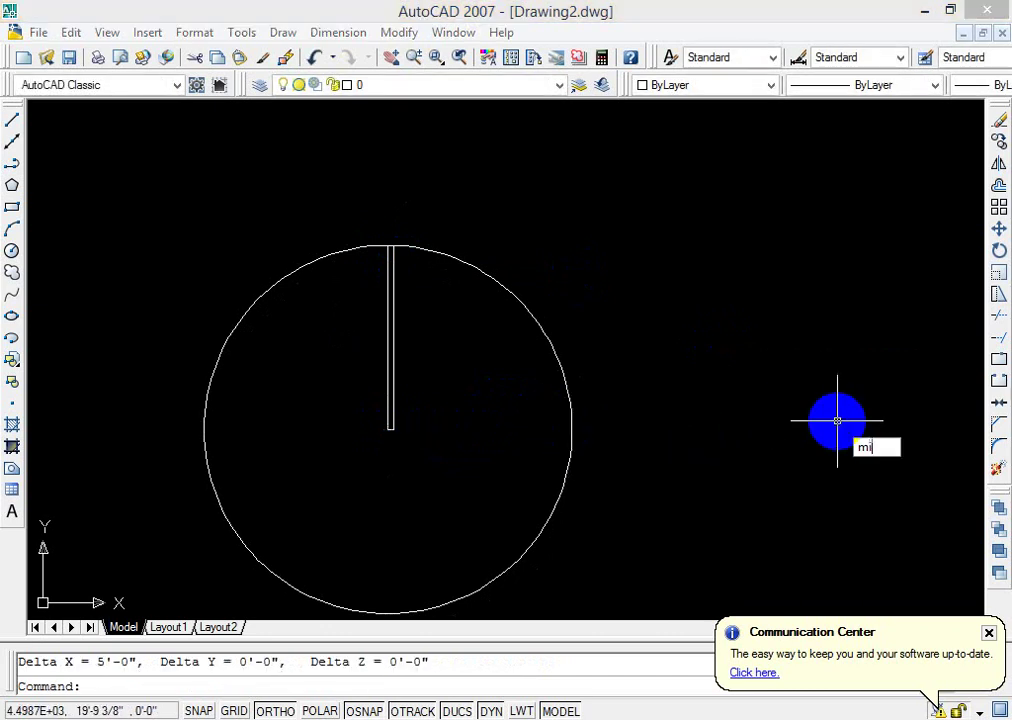
pyautogui.press('Return')
pyautogui.click(562, 225)
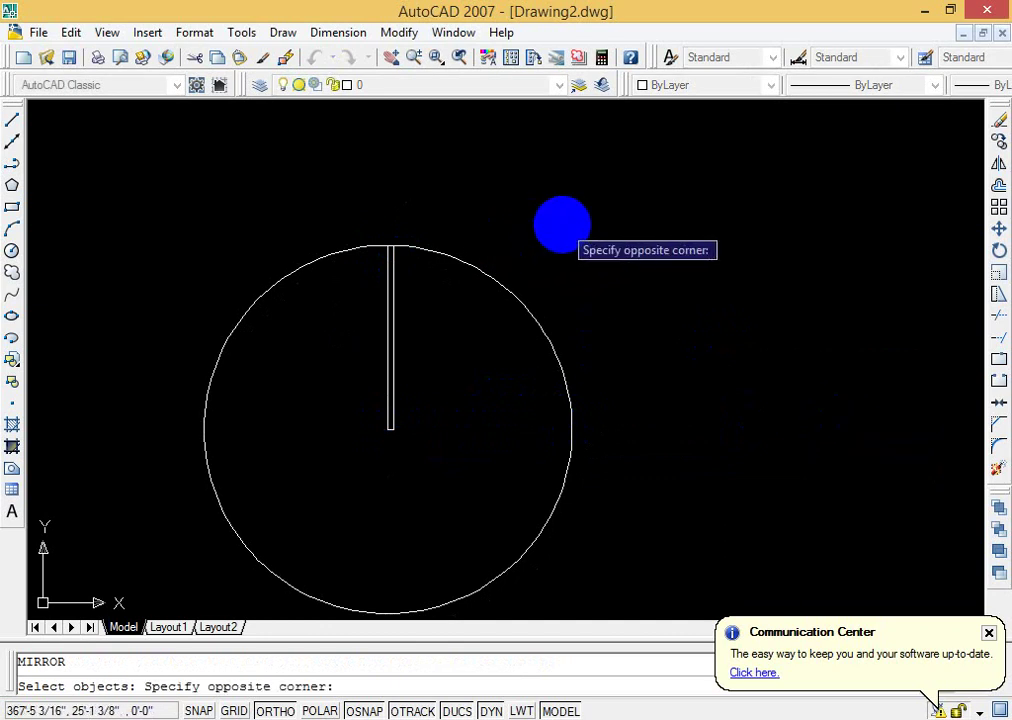
pyautogui.click(345, 350)
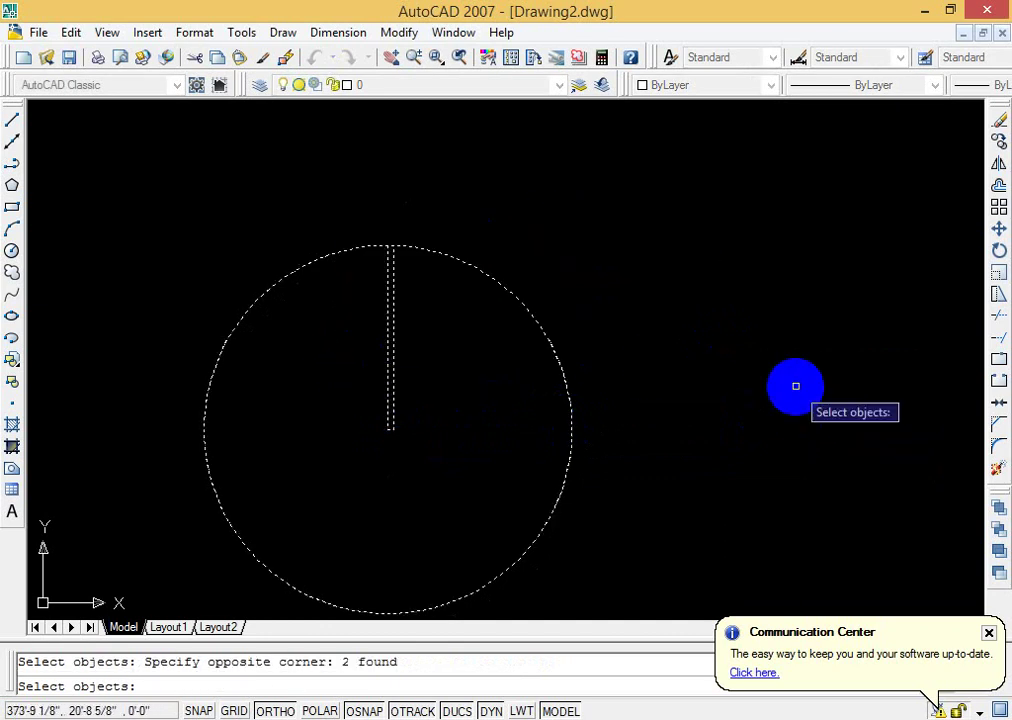
pyautogui.press('Return')
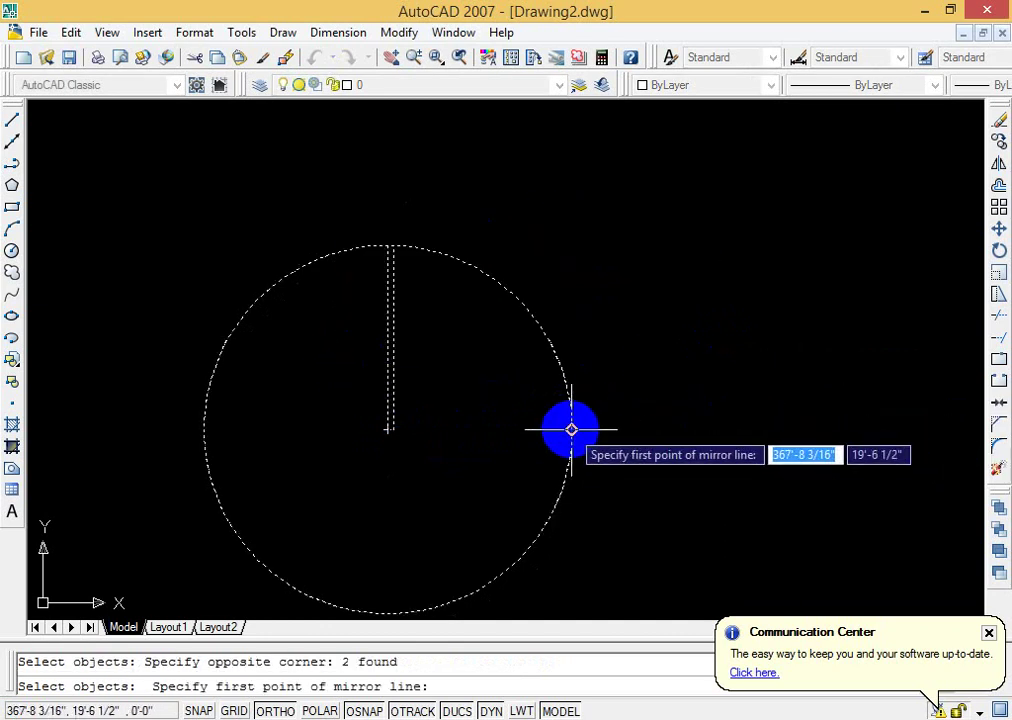
pyautogui.click(571, 430)
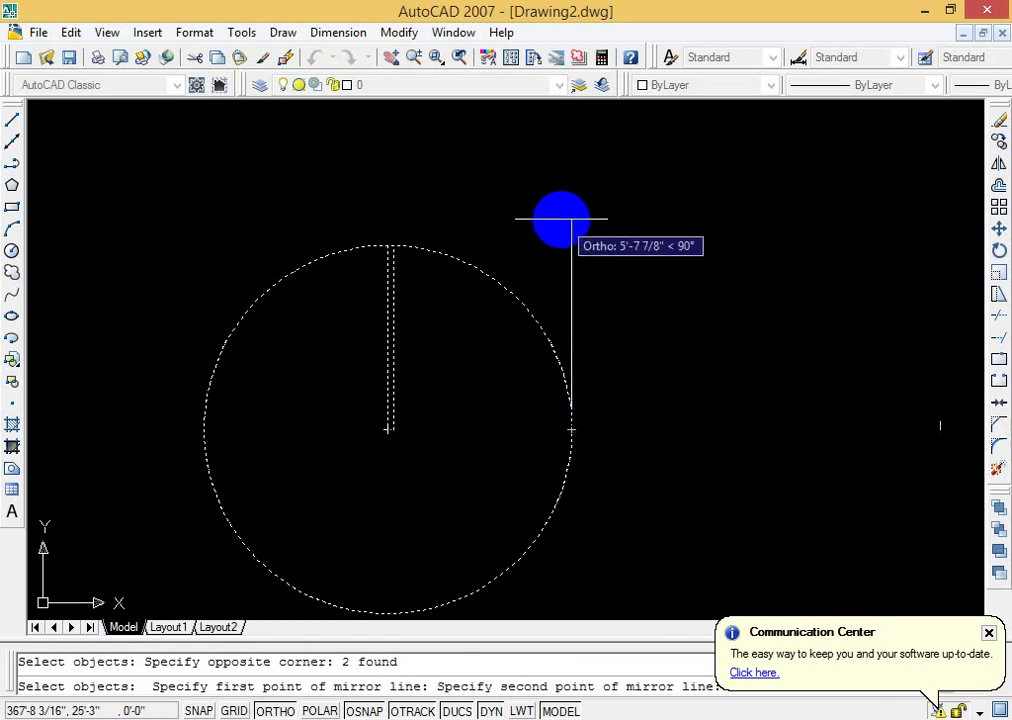
pyautogui.click(557, 163)
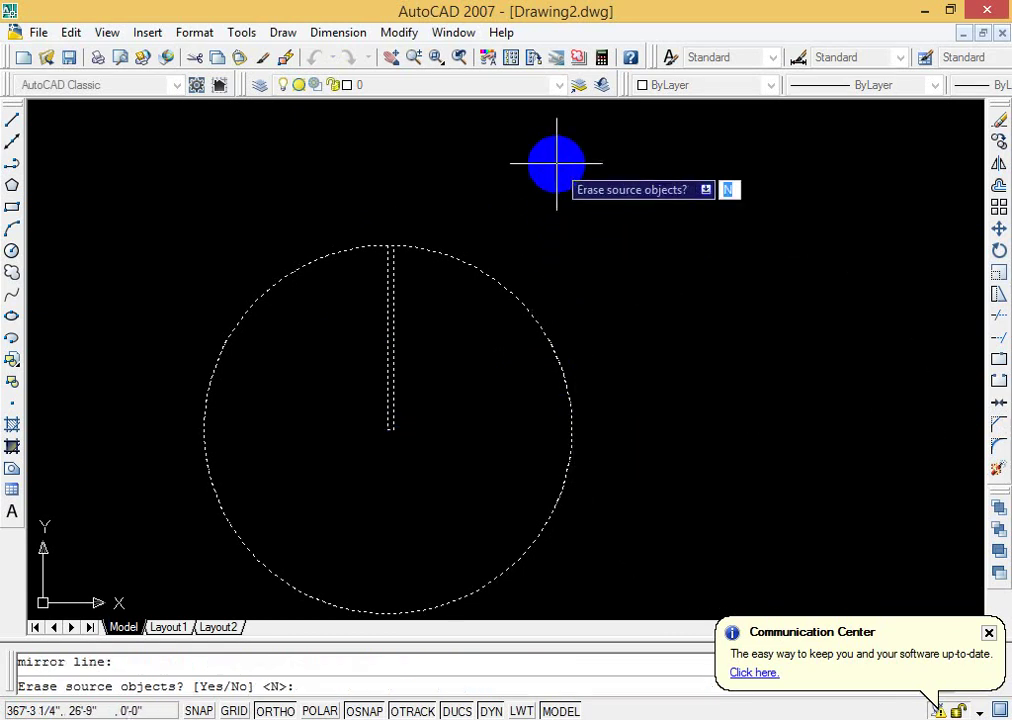
pyautogui.press('Return')
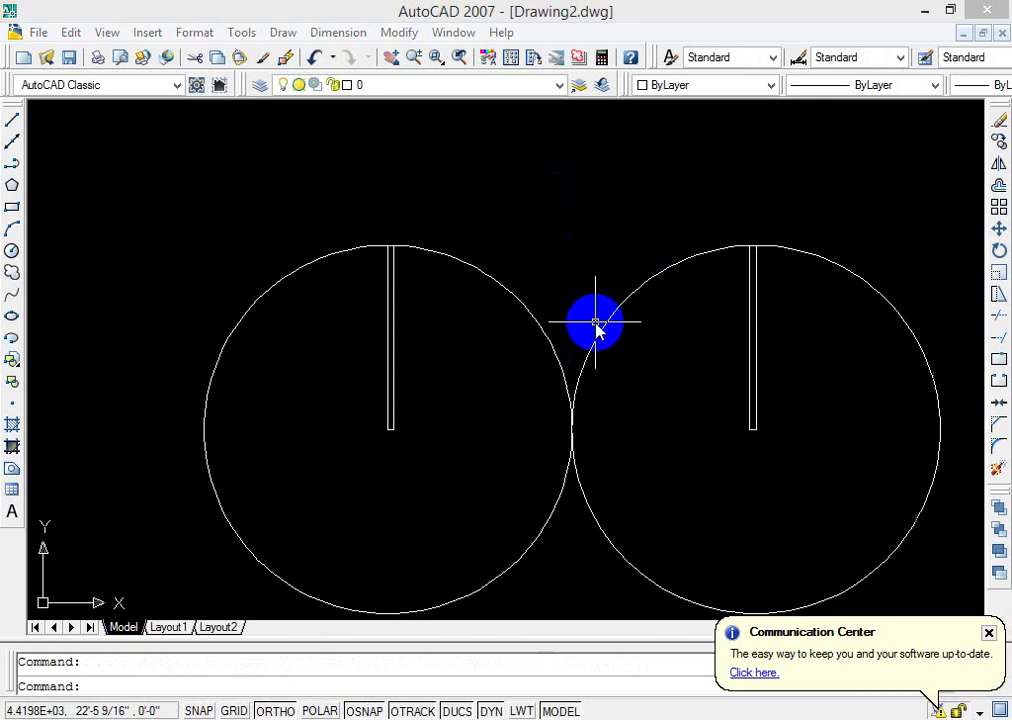
# - Trim the lower parts of both circles into meeting arcs and save Drawing2.dwg
pyautogui.write('tr')
pyautogui.press('Return')
pyautogui.press('Return')
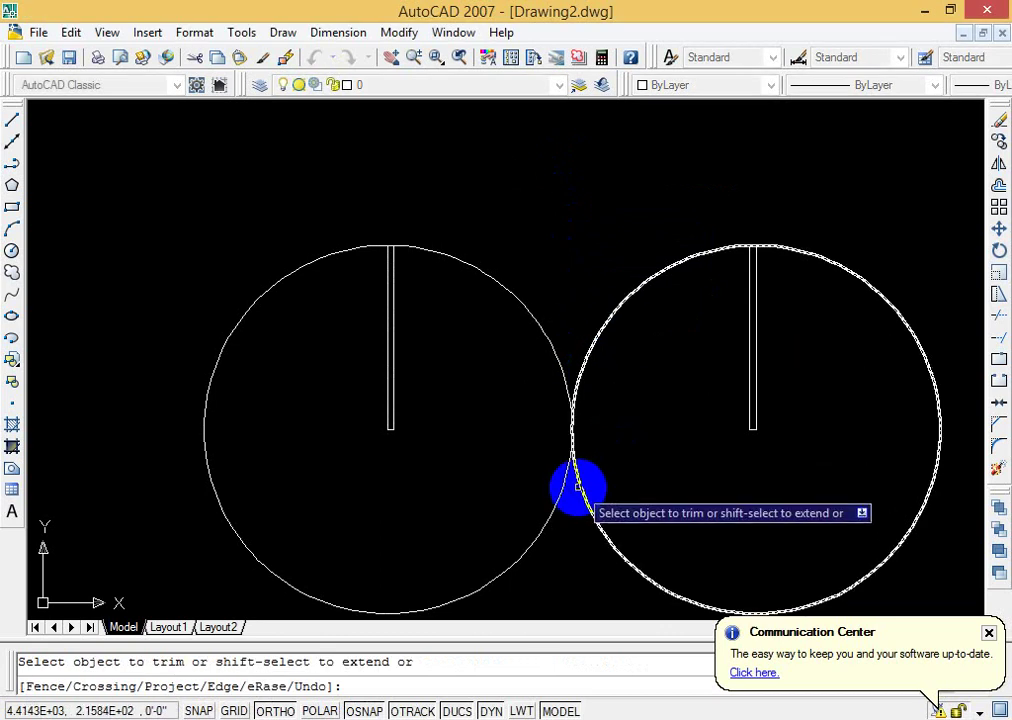
pyautogui.click(577, 487)
pyautogui.click(563, 486)
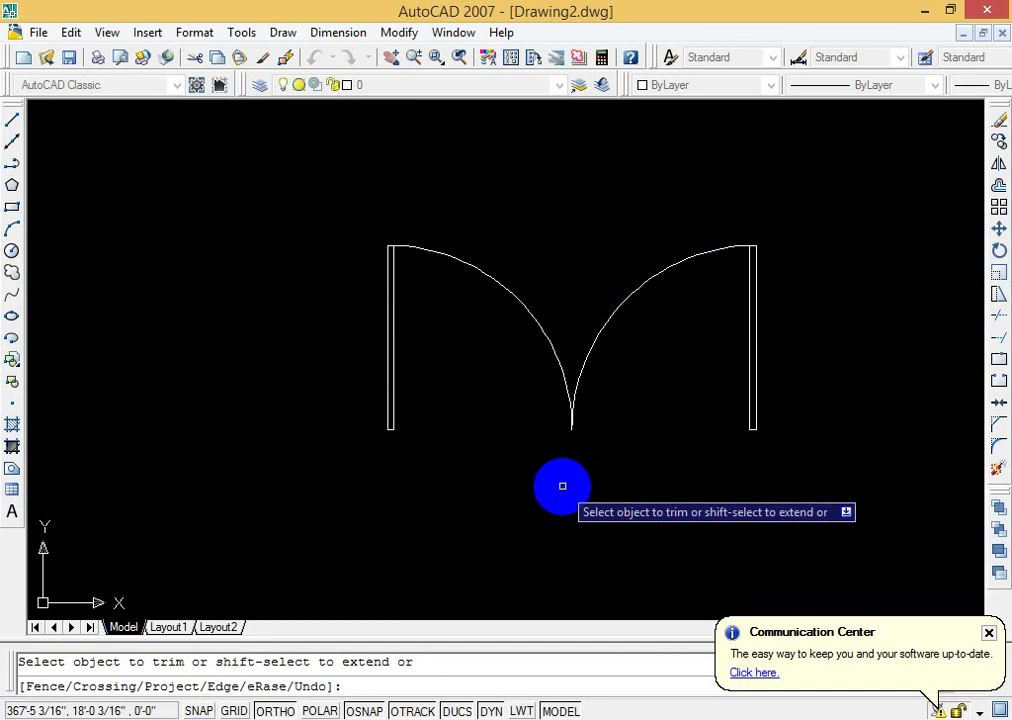
pyautogui.hotkey('ctrl', 's')
pyautogui.press('Return')
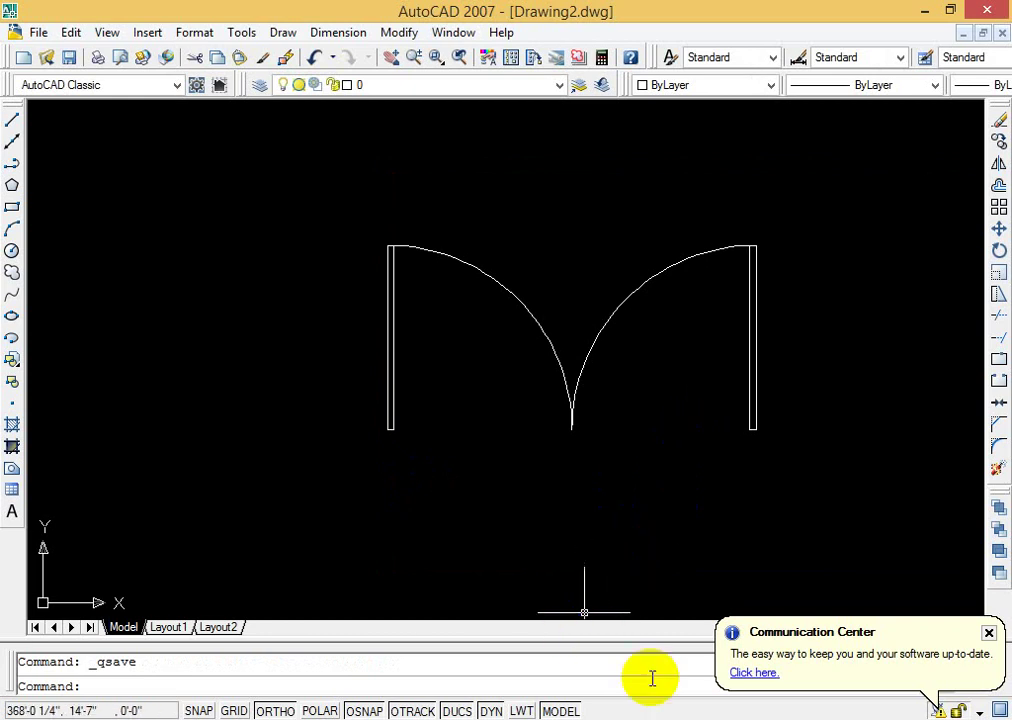
pyautogui.click(684, 592)
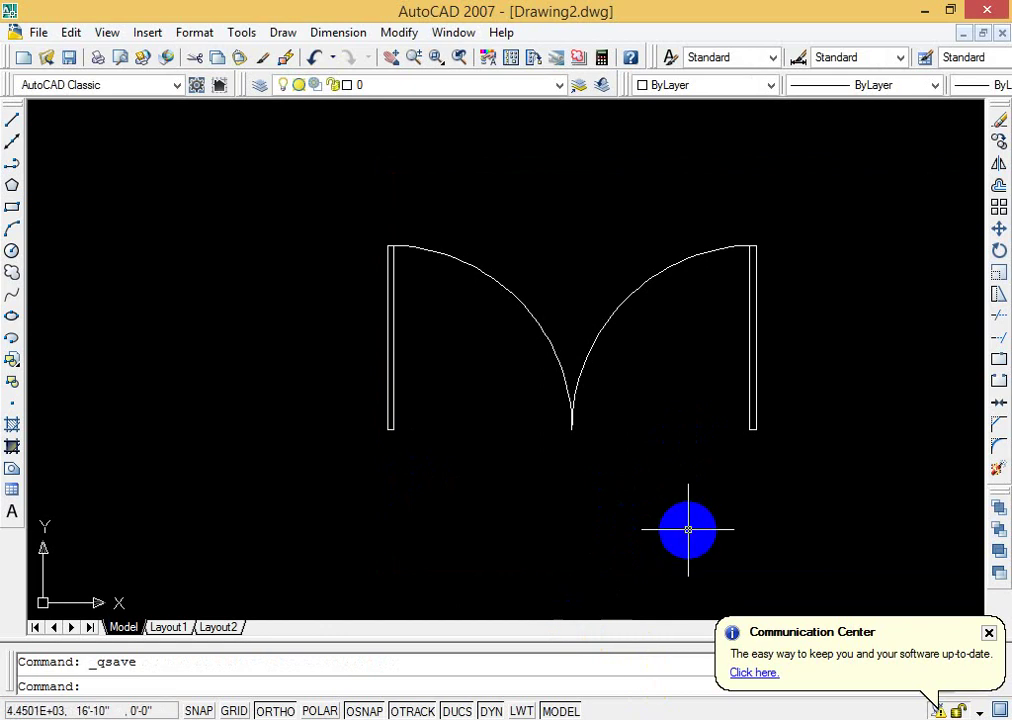